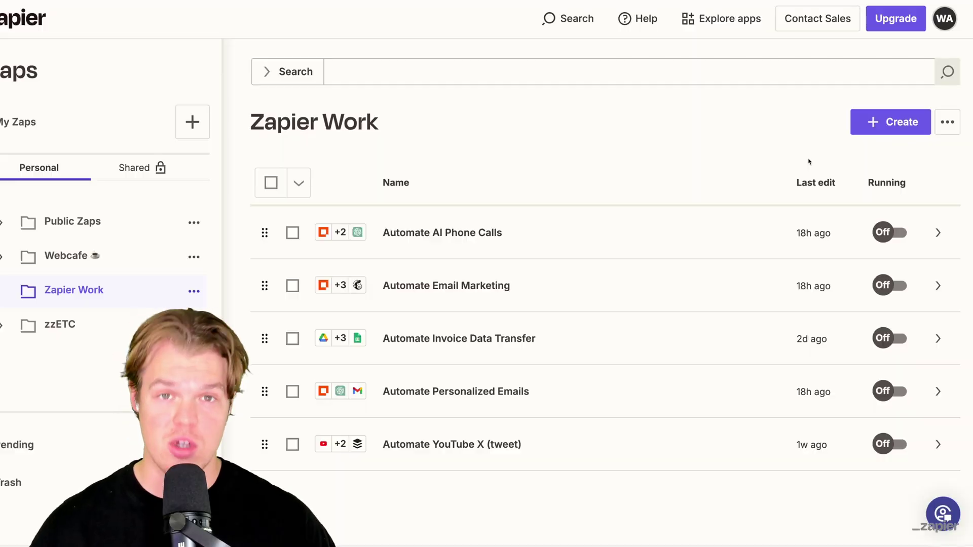
- Open the Create options in the Zapier Work folder to start a new Zap
left_click(889, 130)
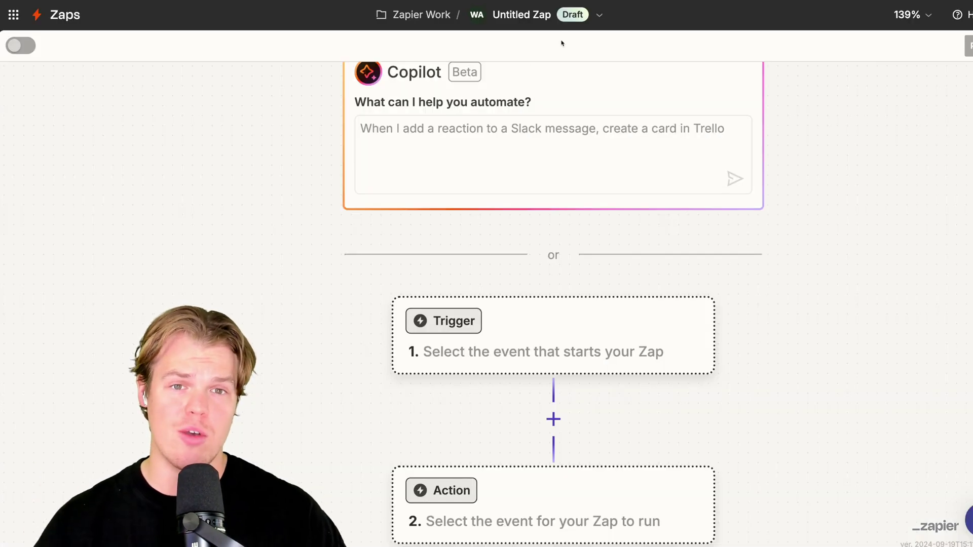
- Rename the untitled Zap to 'o1 Analyze Data'
left_click(541, 16)
left_click(521, 54)
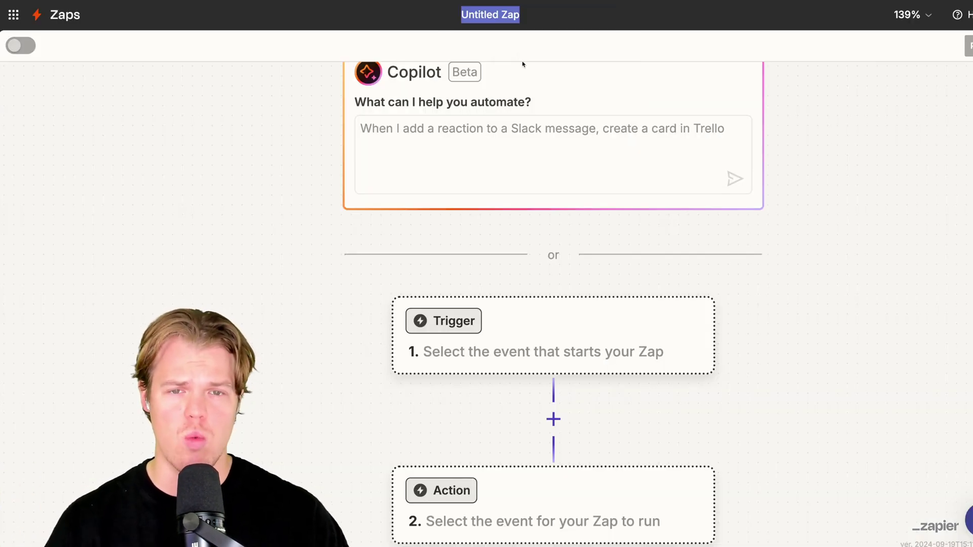
type("o1 Analyze Data")
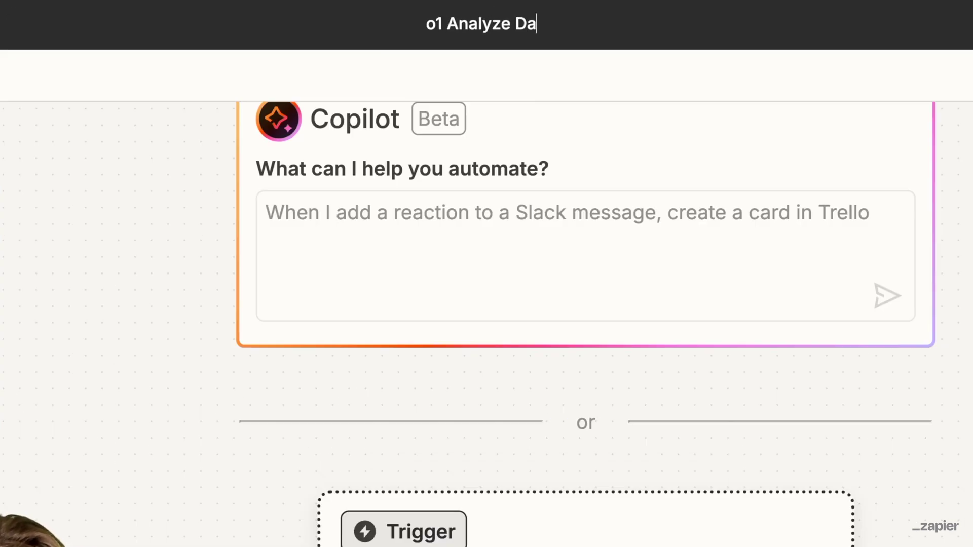
key("Return")
- Set the trigger to Google Drive 'New File in Folder' using the connected Drive account
scroll(297, 213, "down", 2)
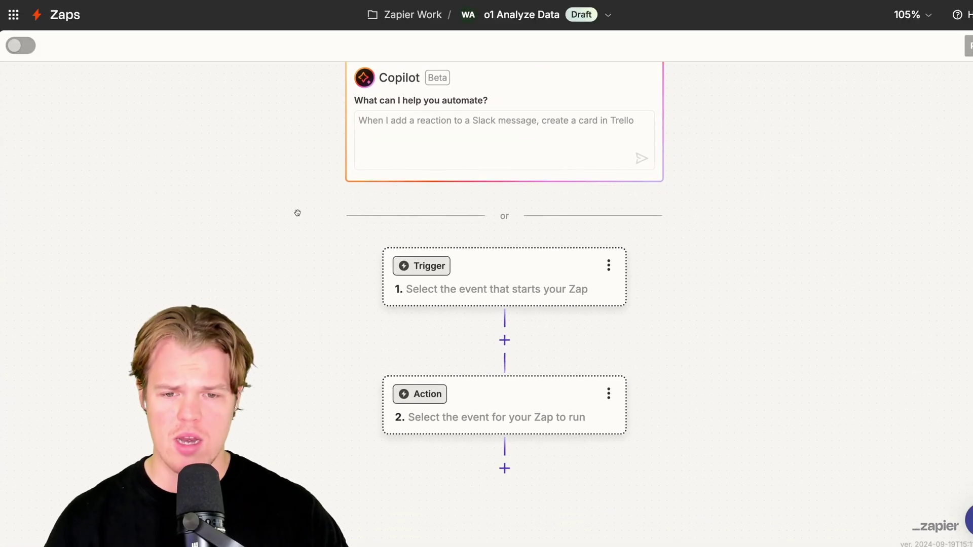
left_click(498, 260)
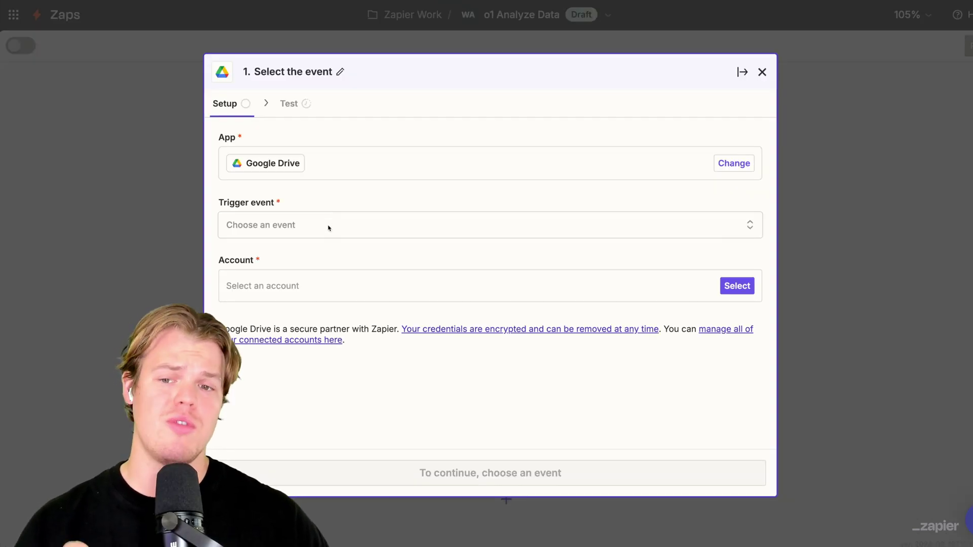
left_click(328, 228)
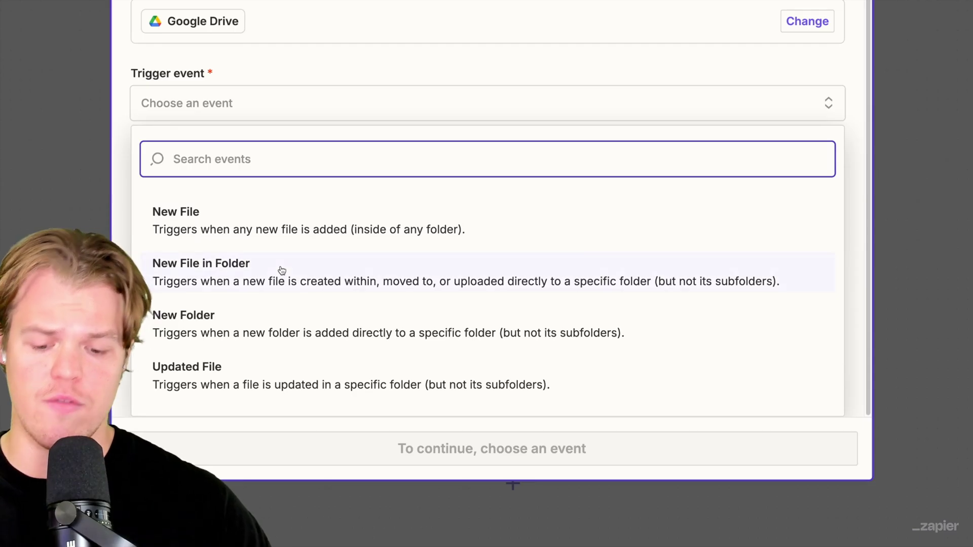
left_click(282, 270)
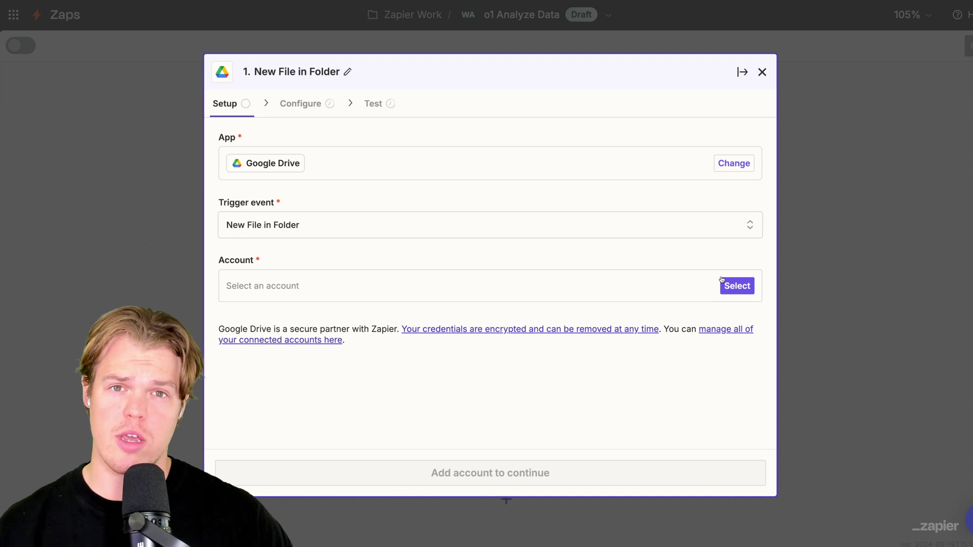
left_click(737, 286)
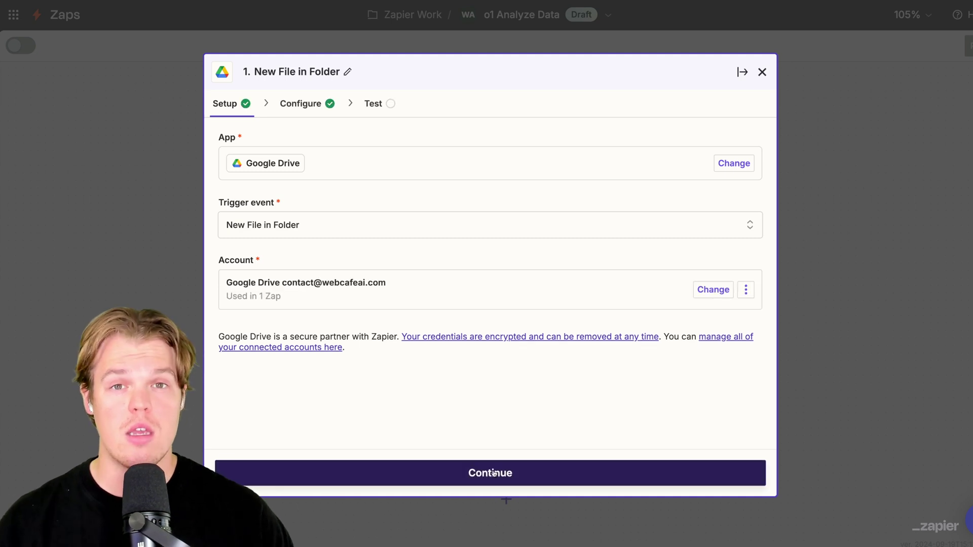
left_click(490, 473)
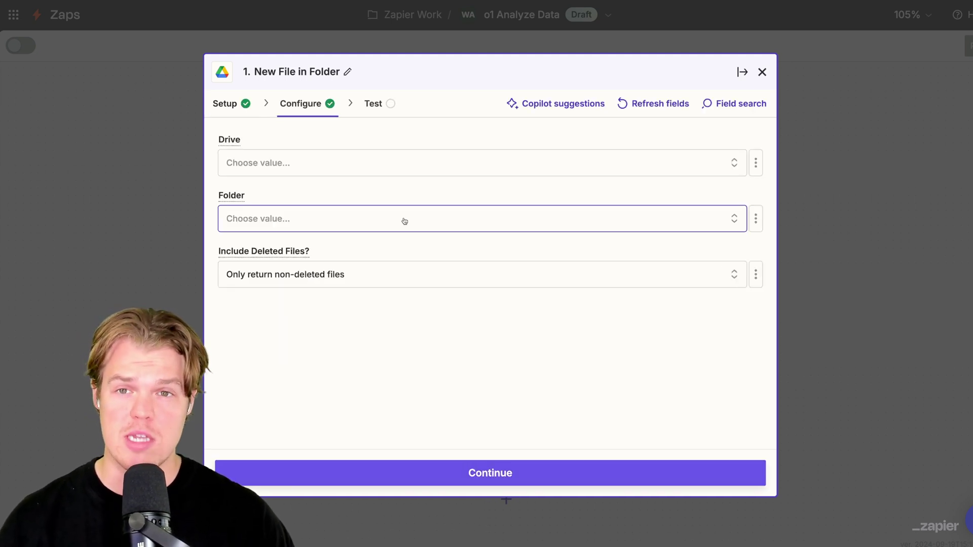
- Watch the Test Data folder, test the trigger, and accept the test record
left_click(390, 359)
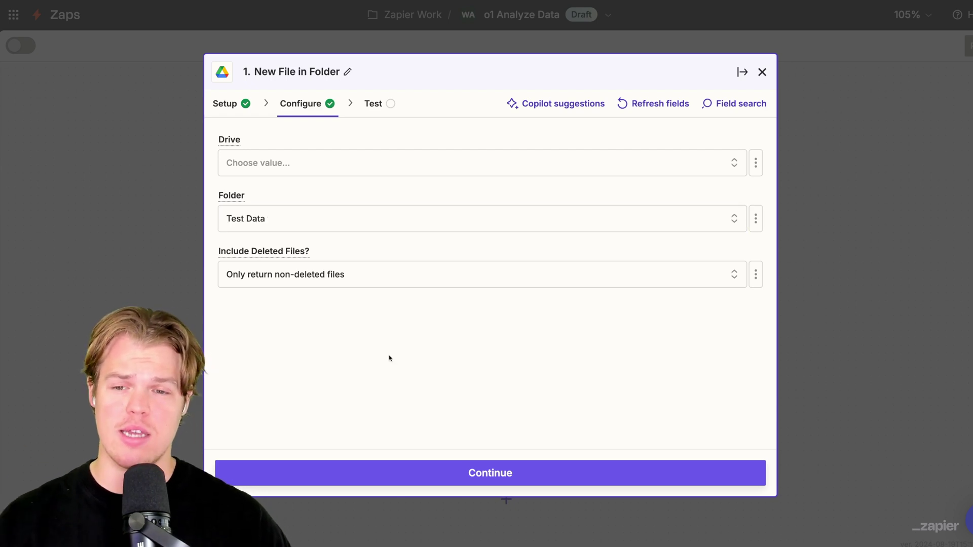
left_click(431, 473)
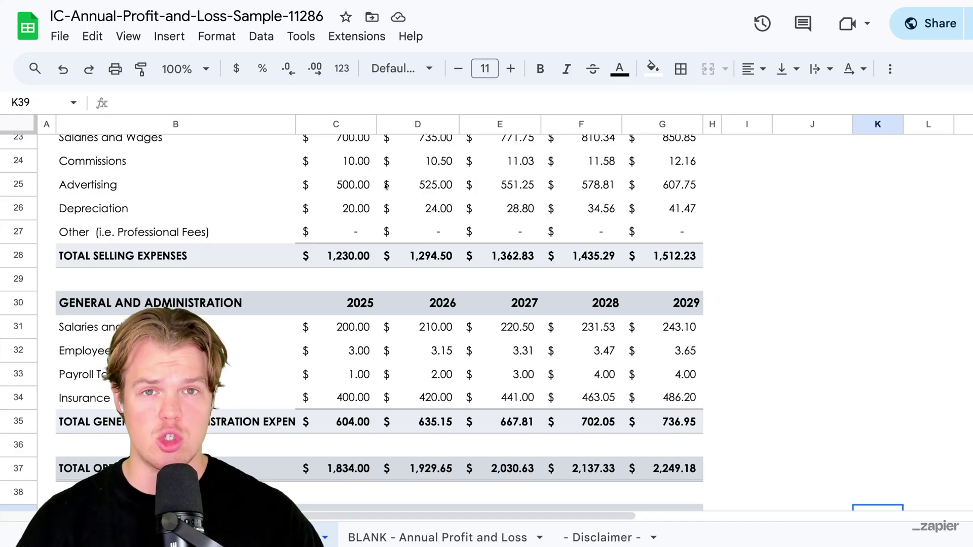
scroll(399, 235, "up", 10)
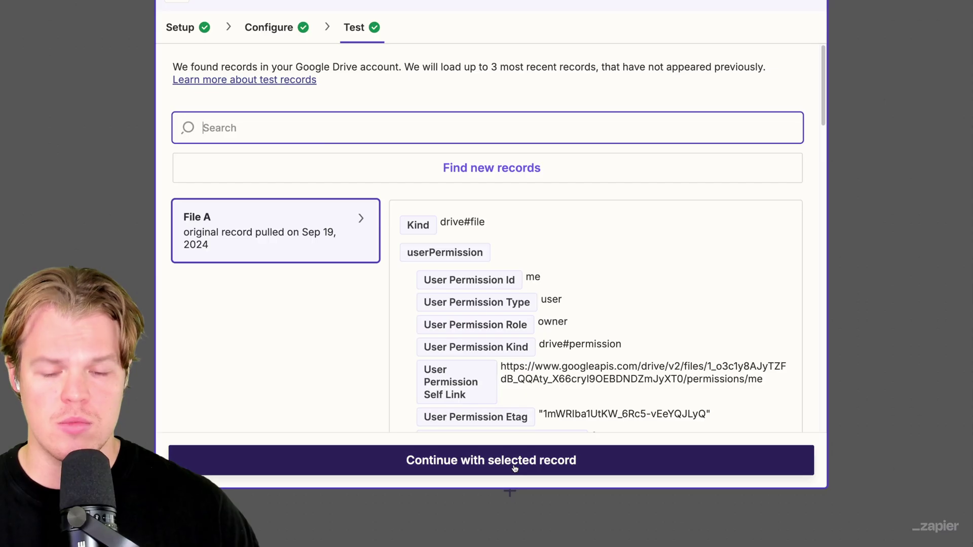
left_click(514, 468)
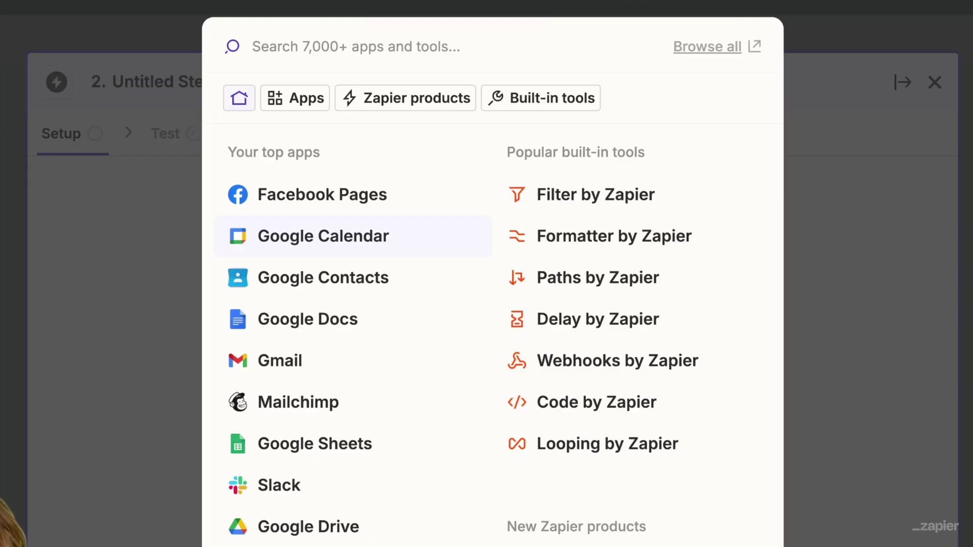
- Make step 2 a Google Sheets 'Get many Spreadsheet Rows (Advanced)' action, supplying Spreadsheet from trigger data
type("g")
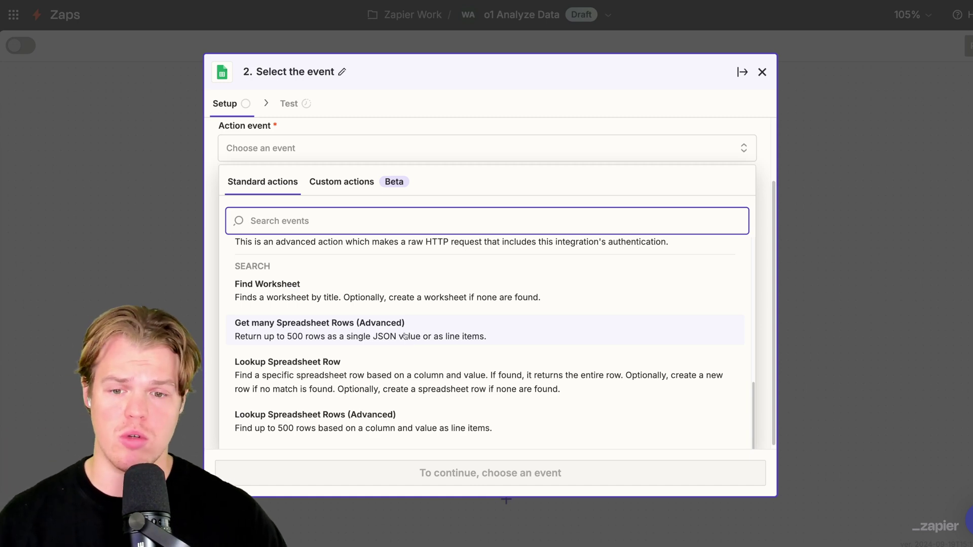
left_click(406, 338)
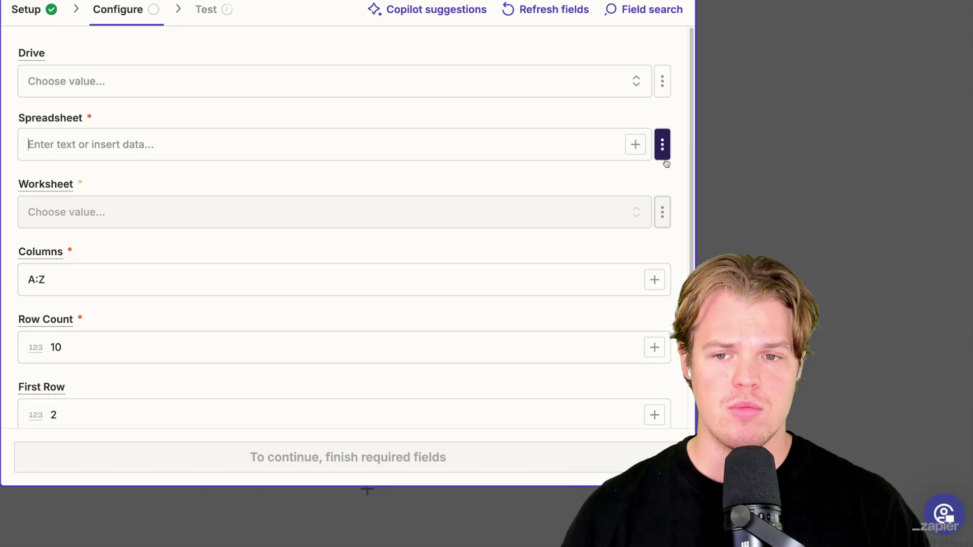
left_click(662, 146)
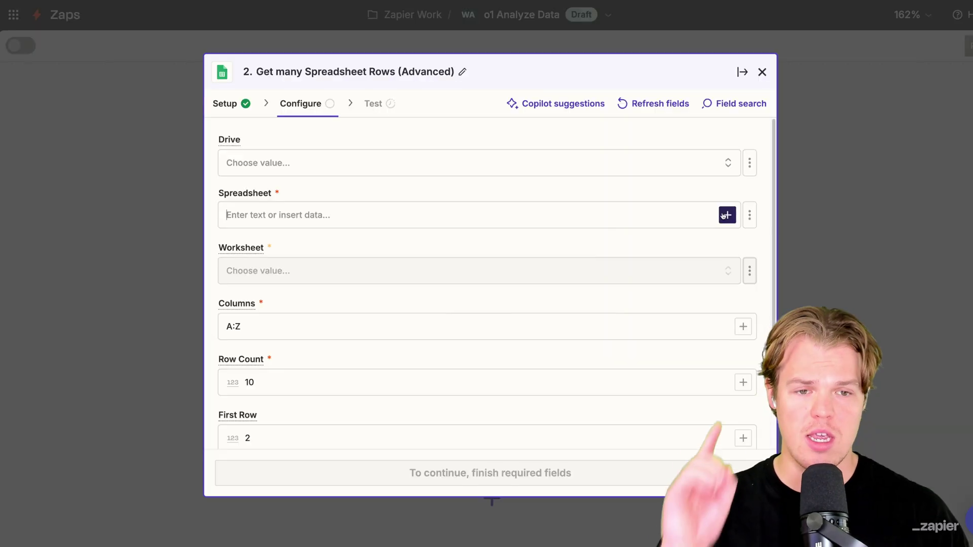
left_click(578, 215)
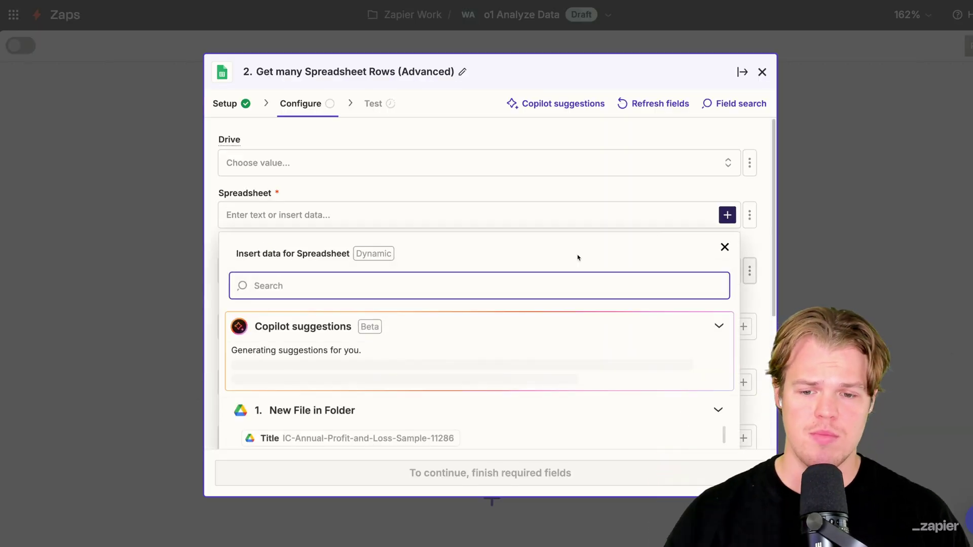
- Use the new file's ID as the spreadsheet and the 'SAMPLE - Annual Profit and Loss' worksheet
scroll(570, 272, "down", 3)
scroll(570, 272, "down", 1)
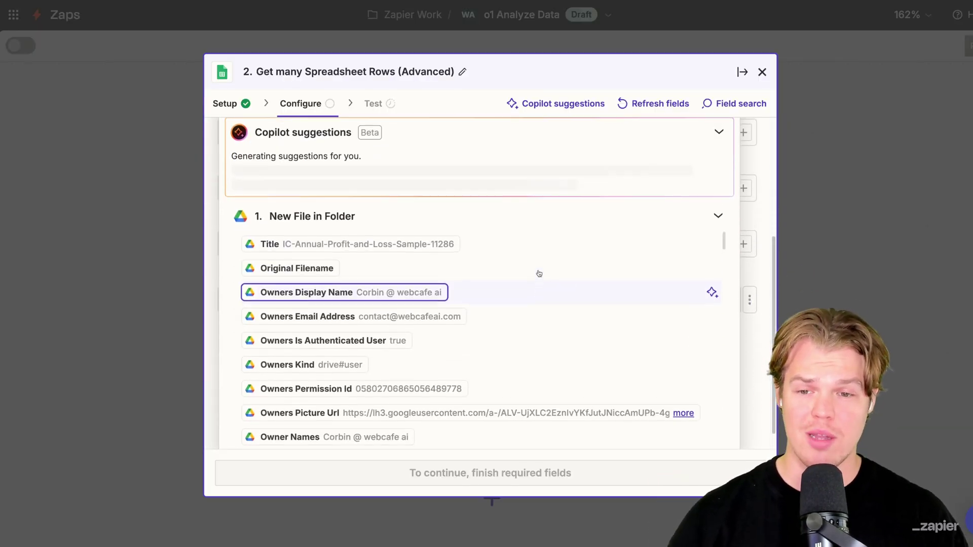
scroll(539, 273, "down", 10)
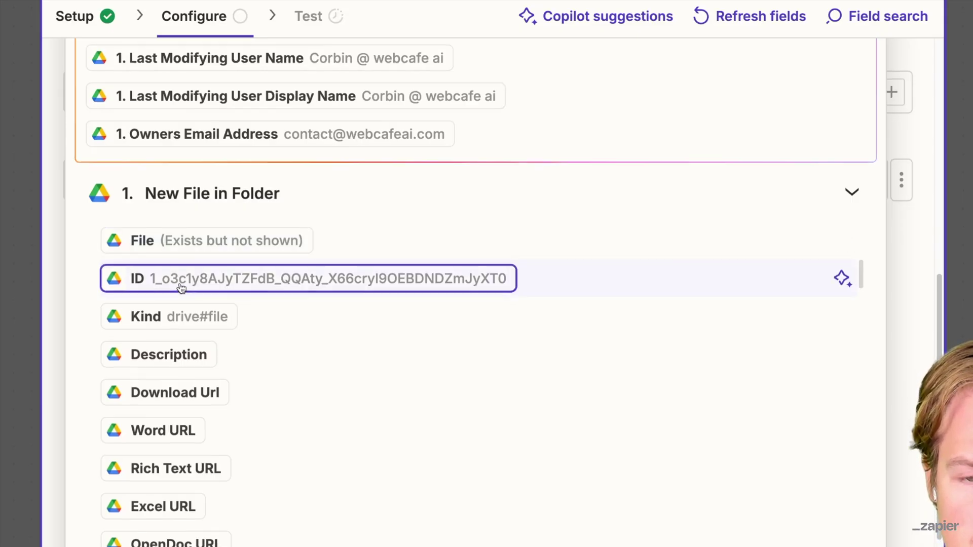
left_click(181, 288)
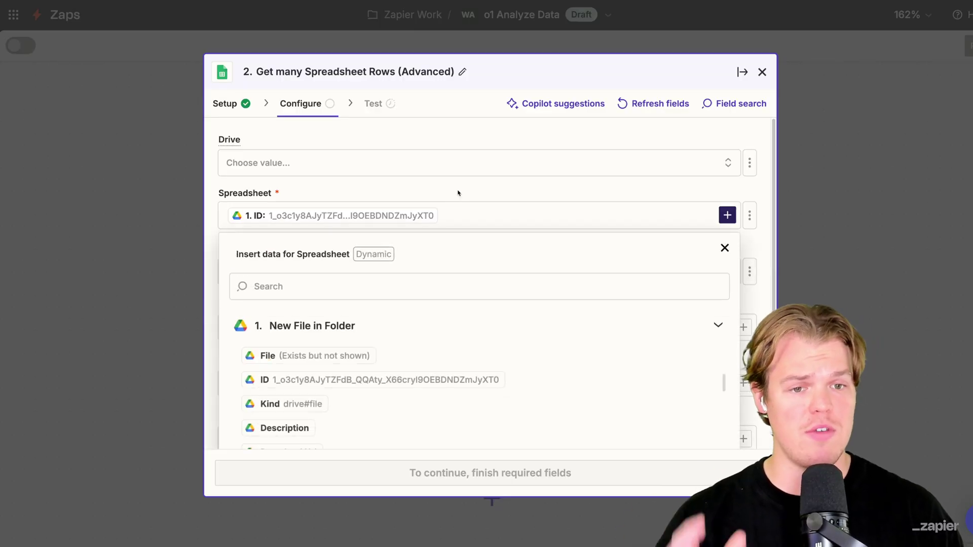
left_click(724, 250)
left_click(371, 269)
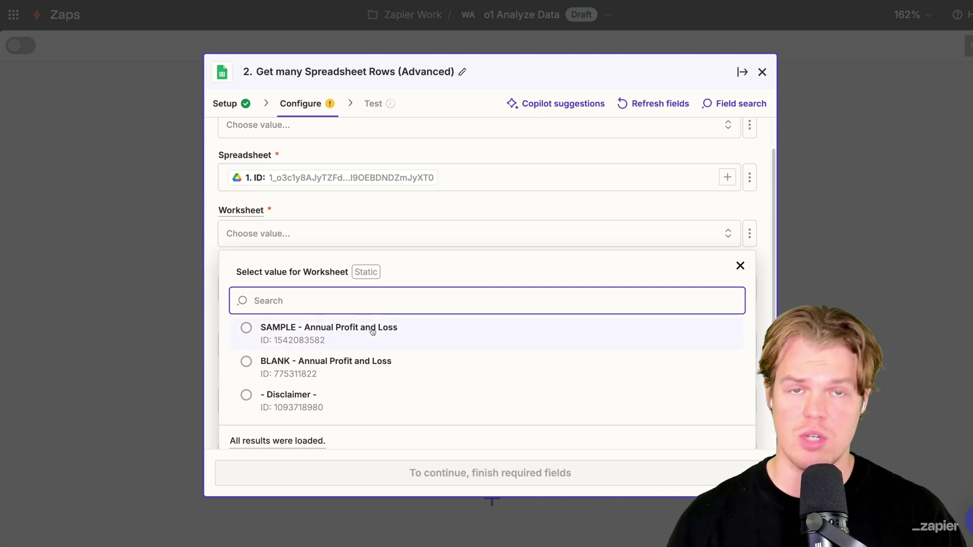
left_click(373, 331)
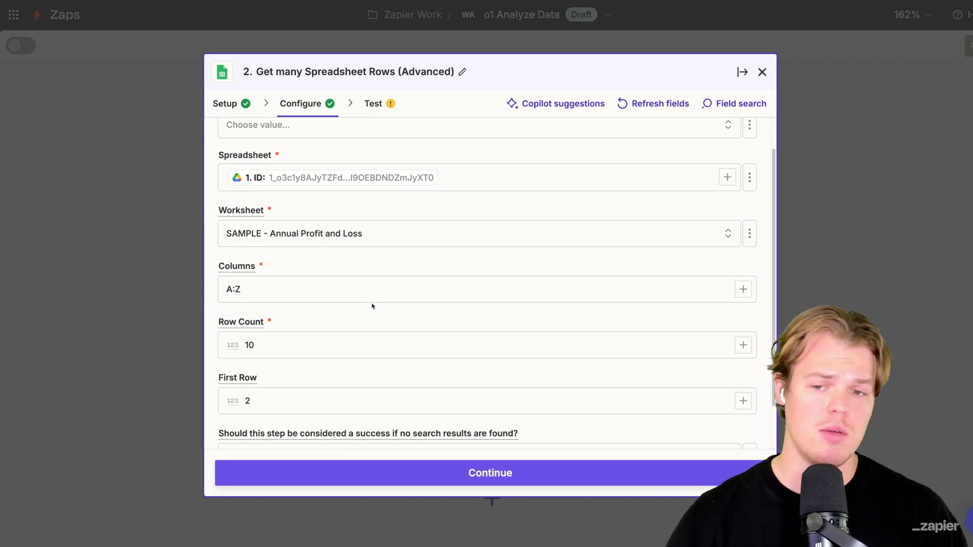
- Set Row Count to 100, then test fetching the rows and review the output
scroll(368, 319, "down", 1)
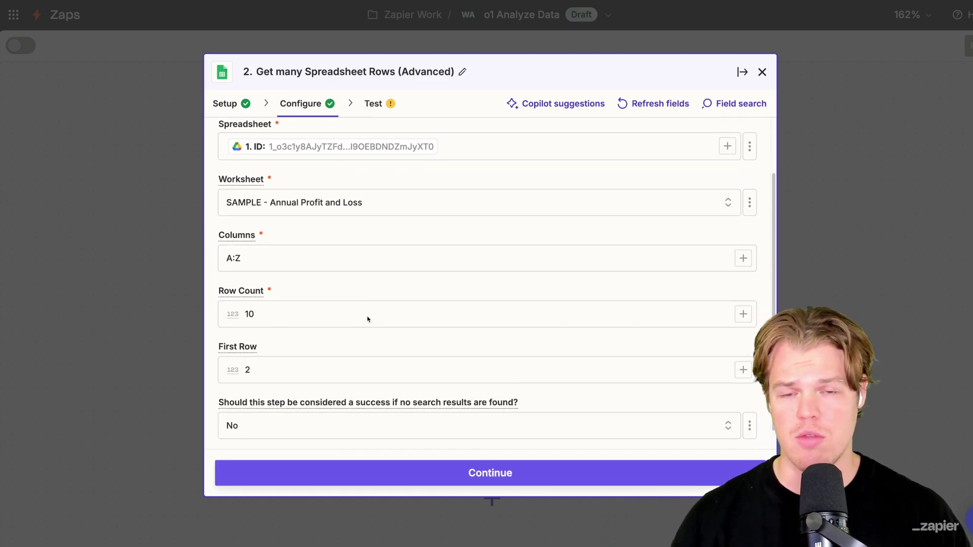
left_click(359, 317)
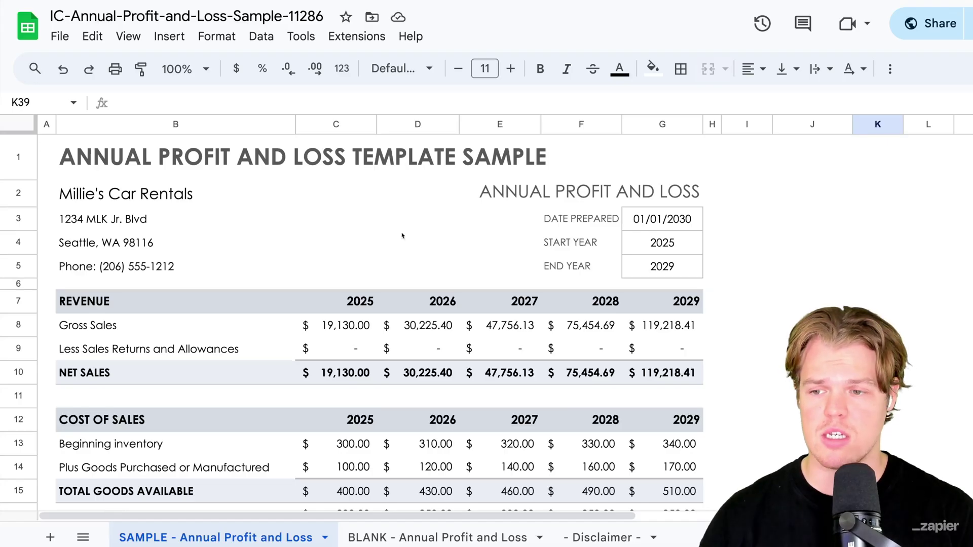
scroll(402, 235, "down", 10)
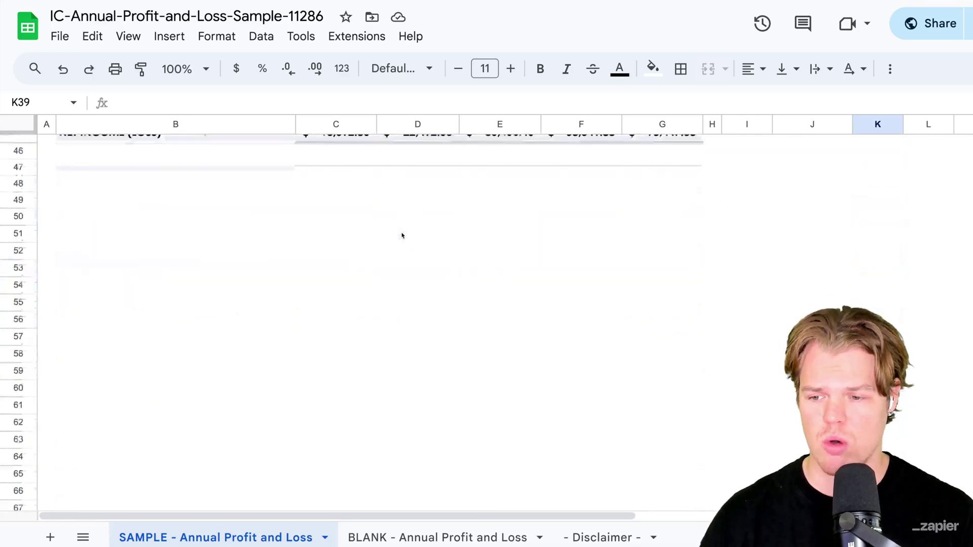
scroll(402, 235, "up", 1)
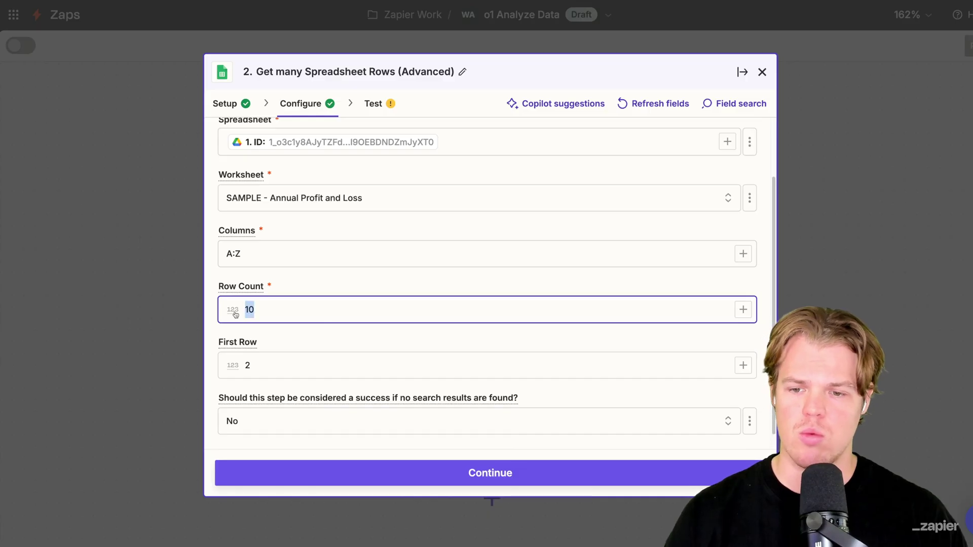
scroll(351, 284, "down", 1)
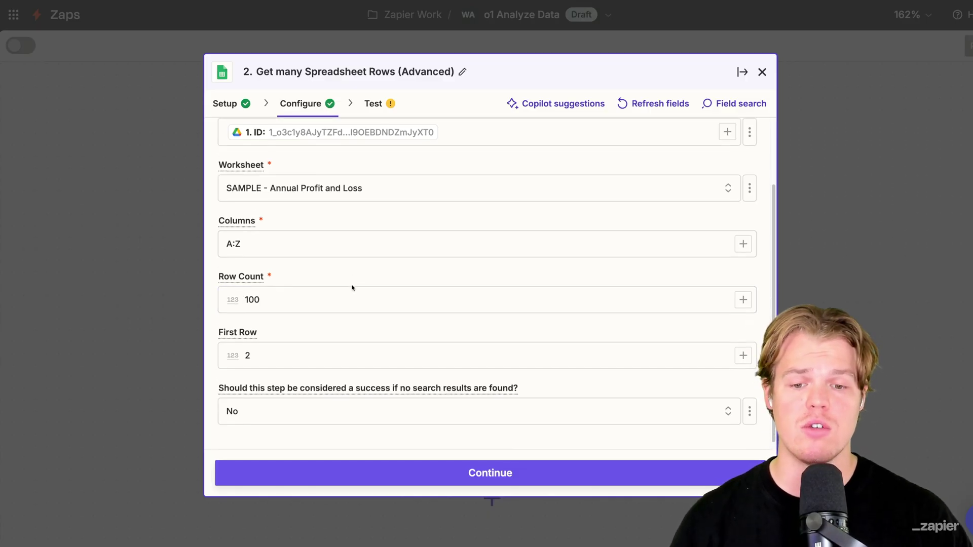
left_click(448, 471)
left_click(558, 473)
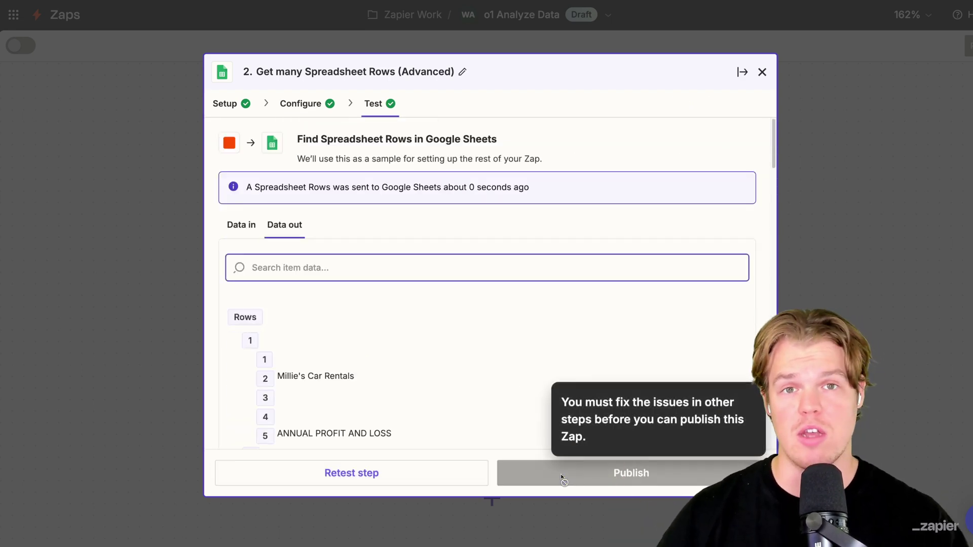
scroll(492, 360, "down", 2)
scroll(492, 361, "down", 10)
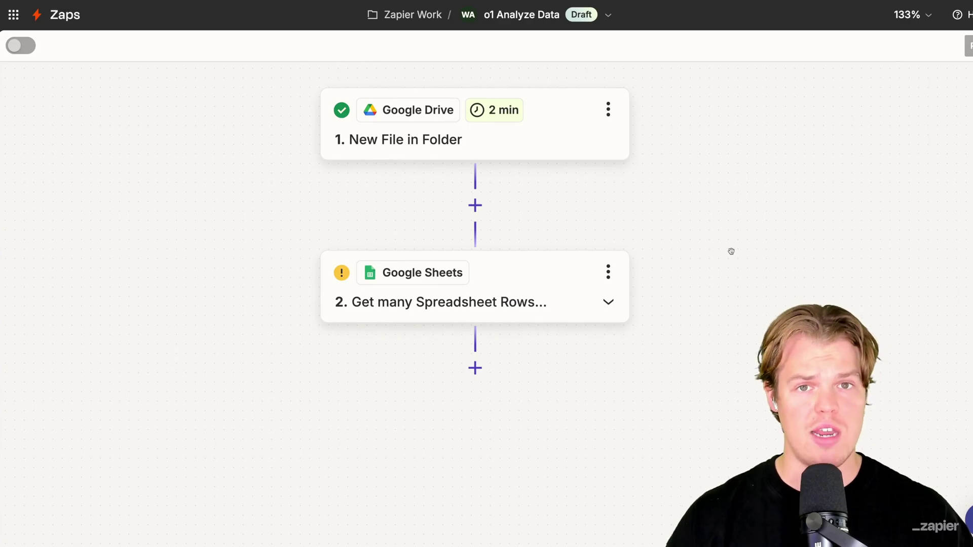
- Add a ChatGPT 'Conversation' step after the Google Sheets step
left_click(475, 368)
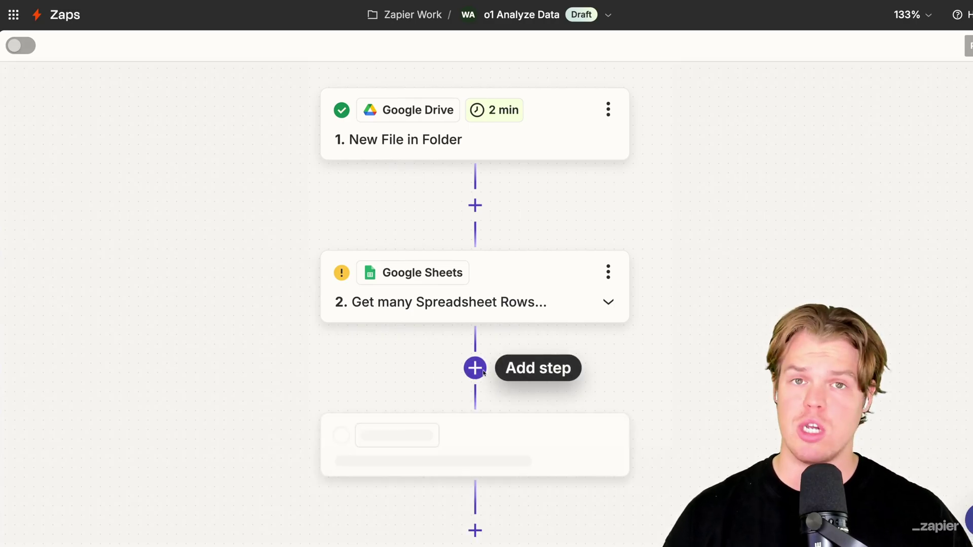
type("chatgot")
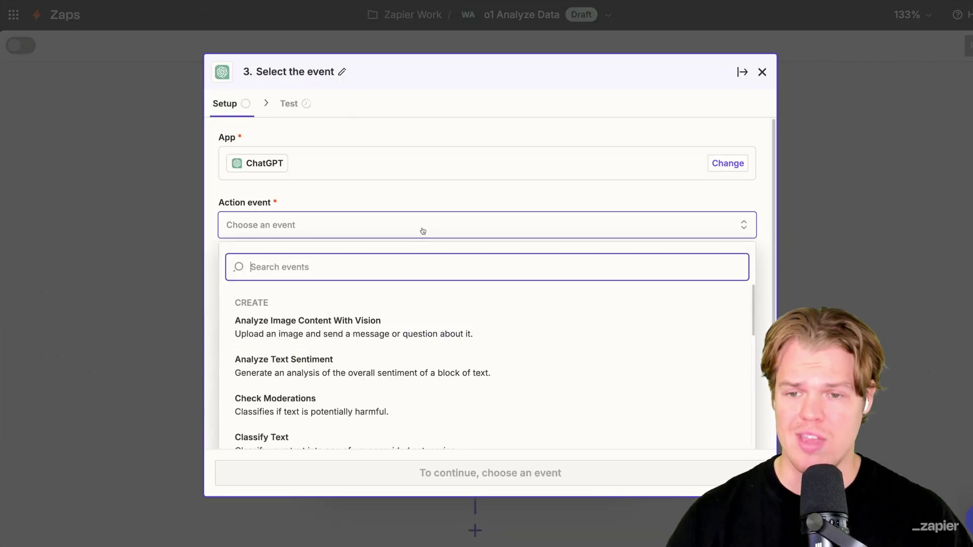
scroll(432, 317, "down", 4)
left_click(434, 319)
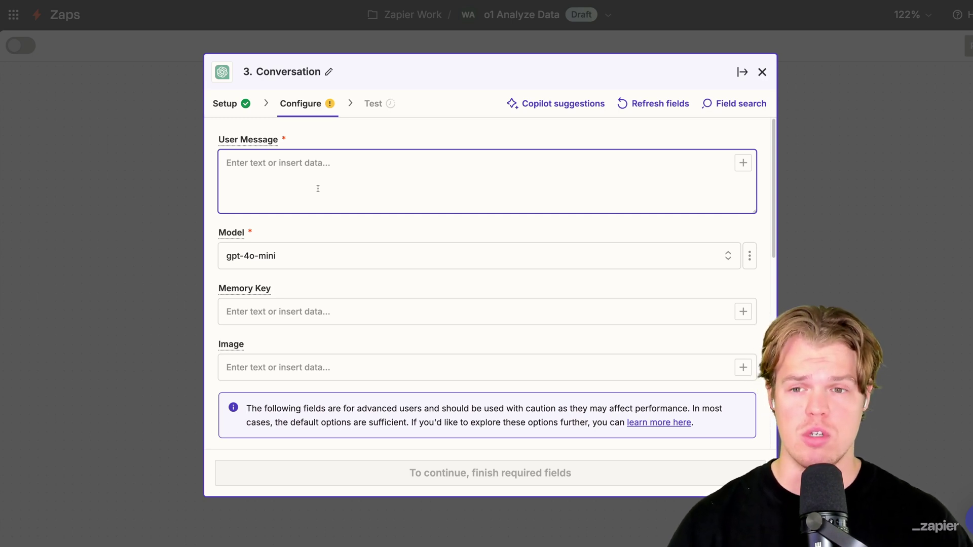
- Write the prompt 'Based on this Annual-Profit-and-Loss State:' with step 2's Rows, then ask for best/worst year analysis
type("d on this")
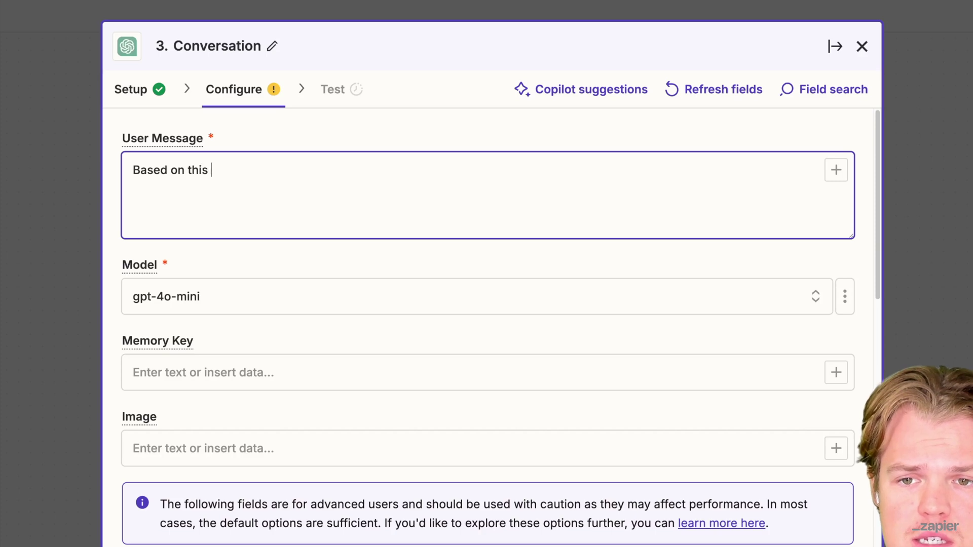
type("Annual-Profit-and-Loss")
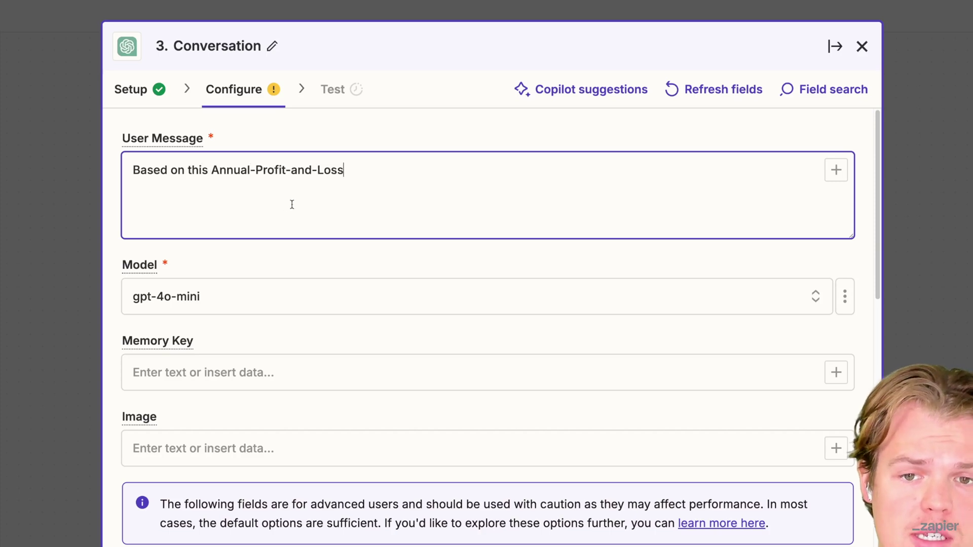
type("StateL")
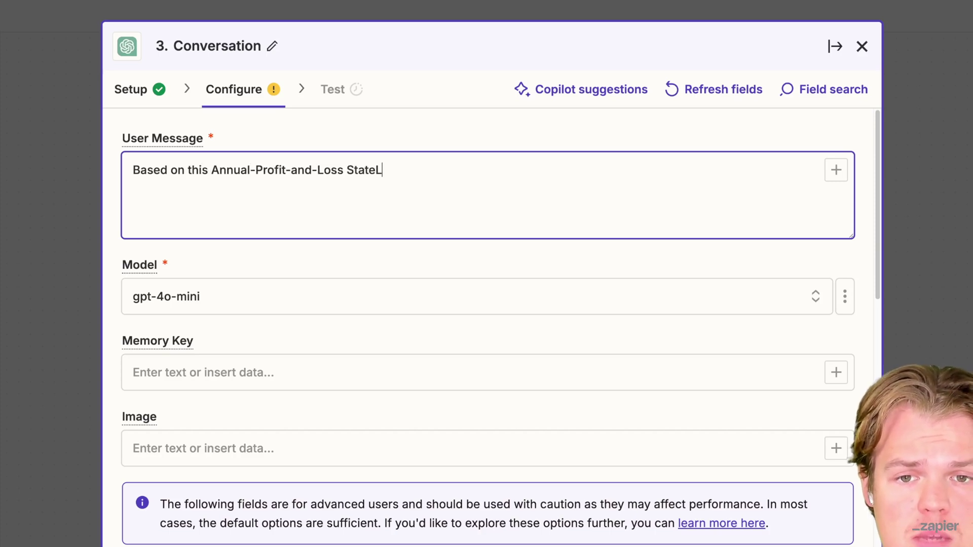
key("BackSpace")
type(": ()")
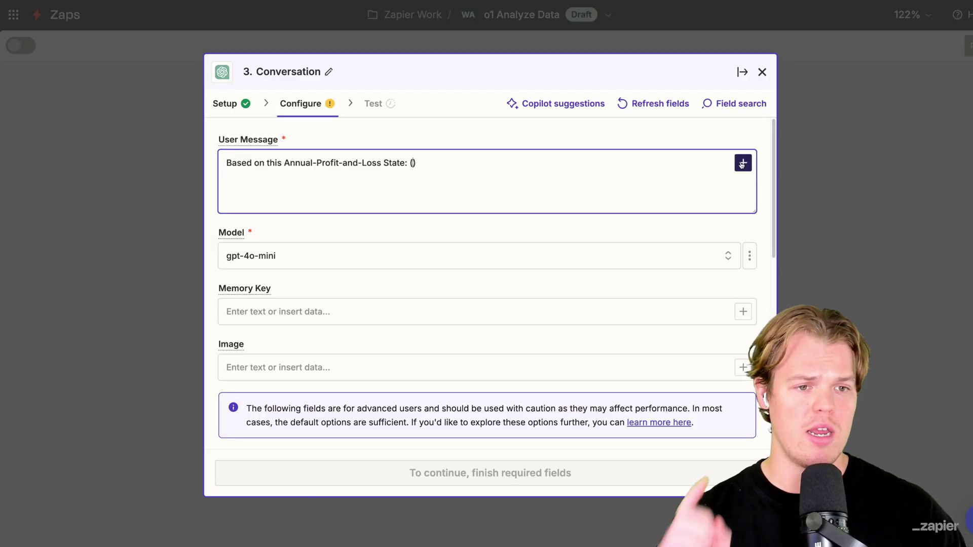
left_click(742, 164)
scroll(498, 319, "down", 4)
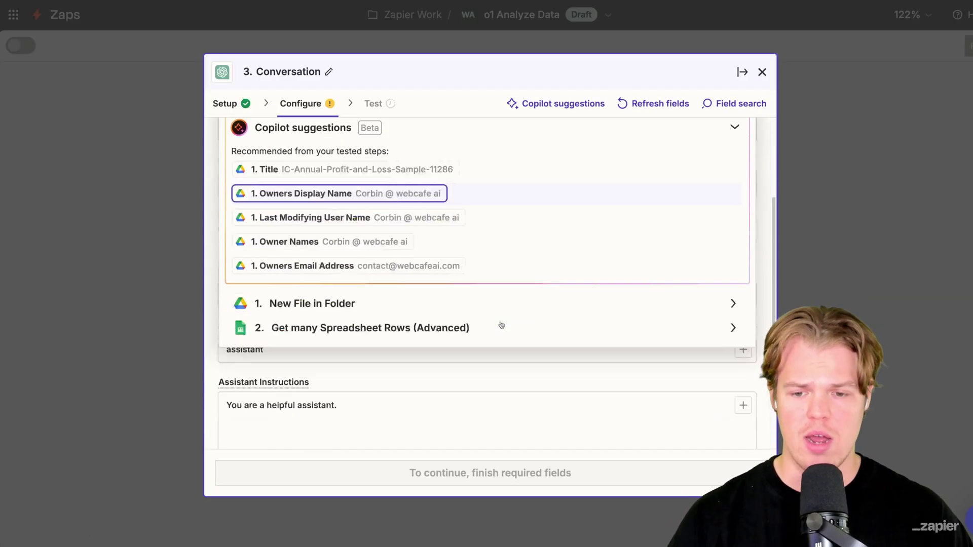
scroll(502, 325, "down", 2)
left_click(507, 254)
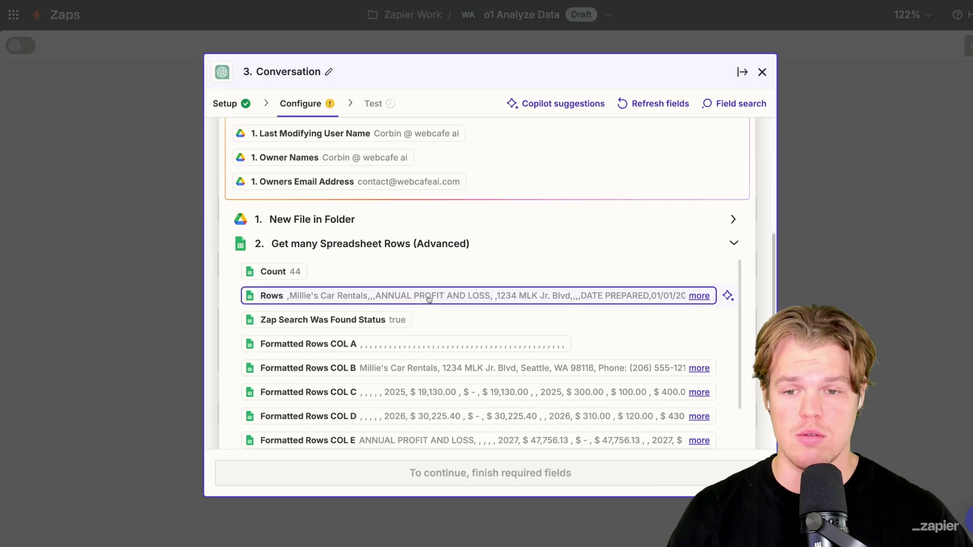
left_click(413, 278)
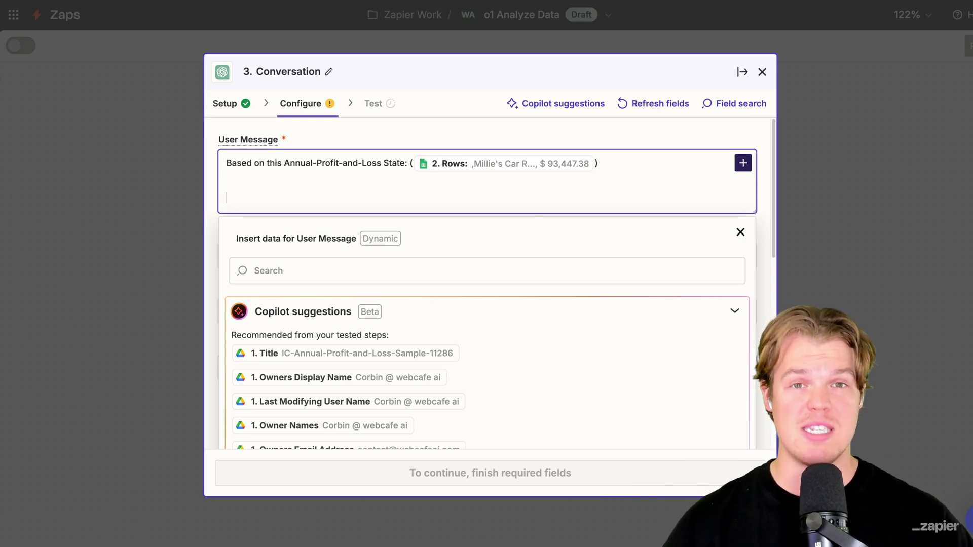
type("Generate")
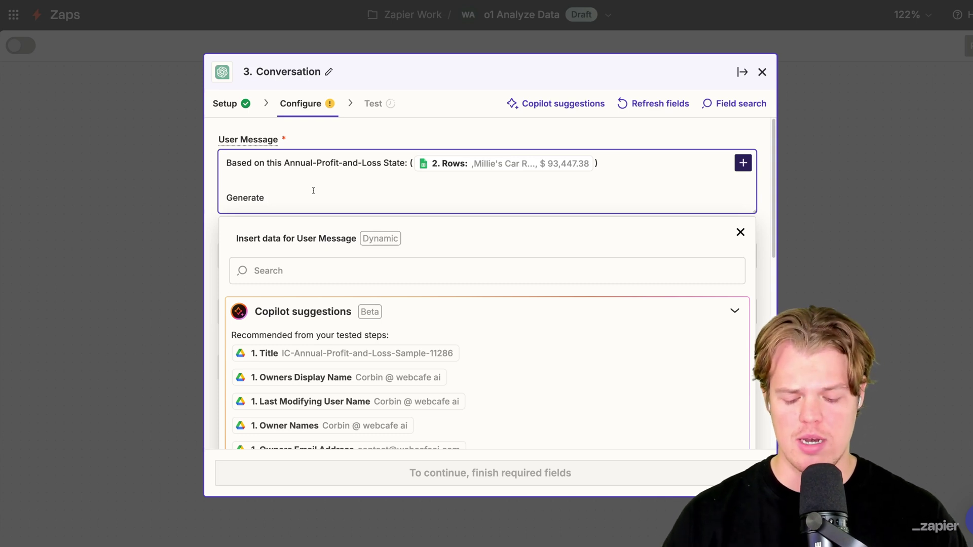
type(" analysis on the nest ")
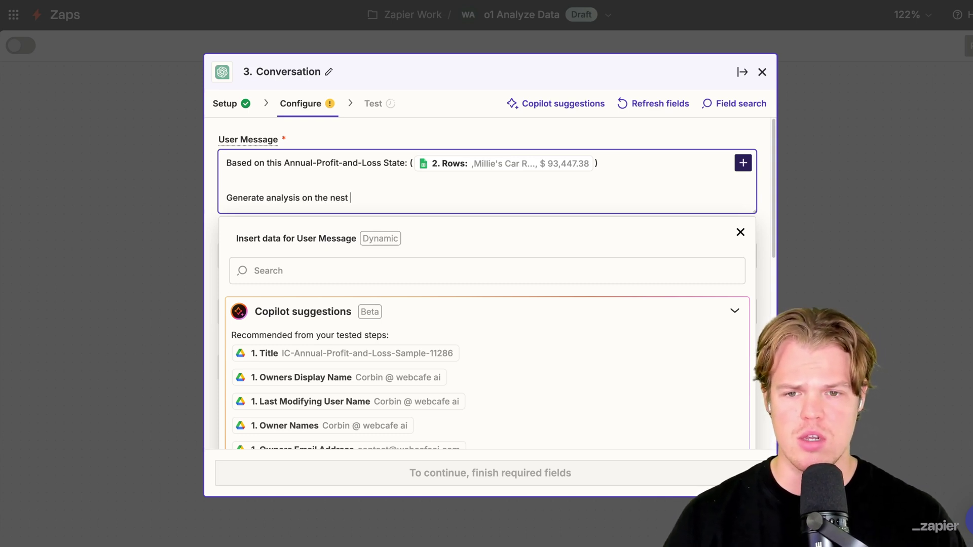
type("year and worst, in addition give more analysis relevant here")
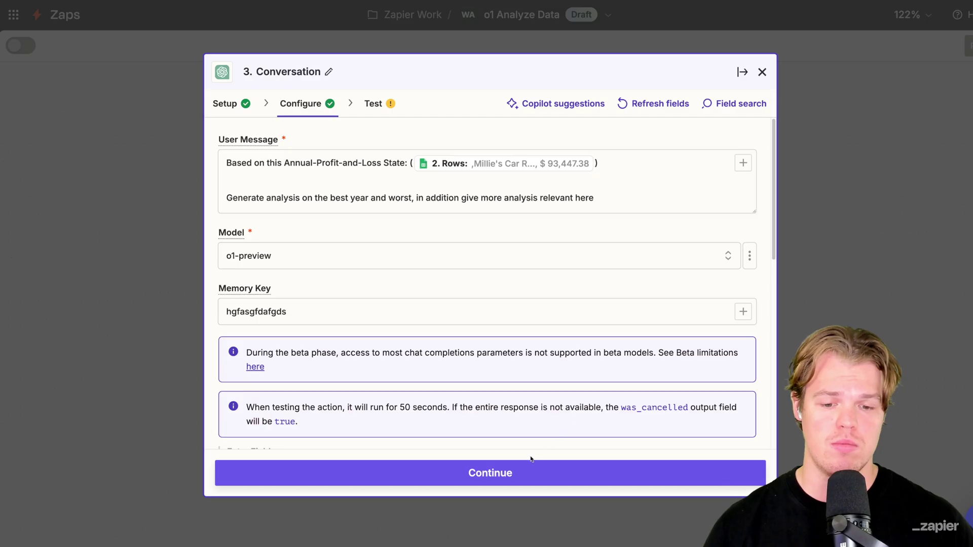
- Test the ChatGPT step and review o1-preview's car rentals profit and loss analysis for 2025–2029
left_click(501, 467)
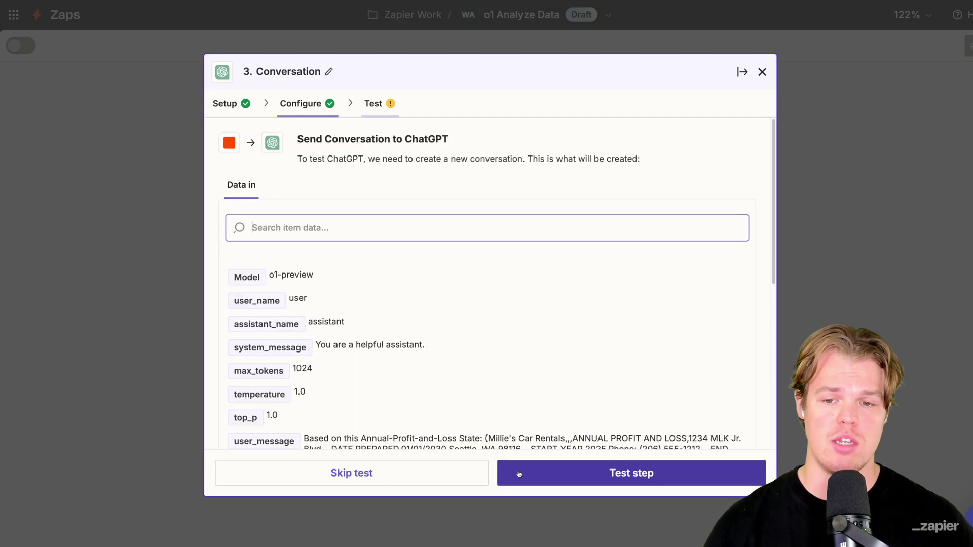
left_click(517, 473)
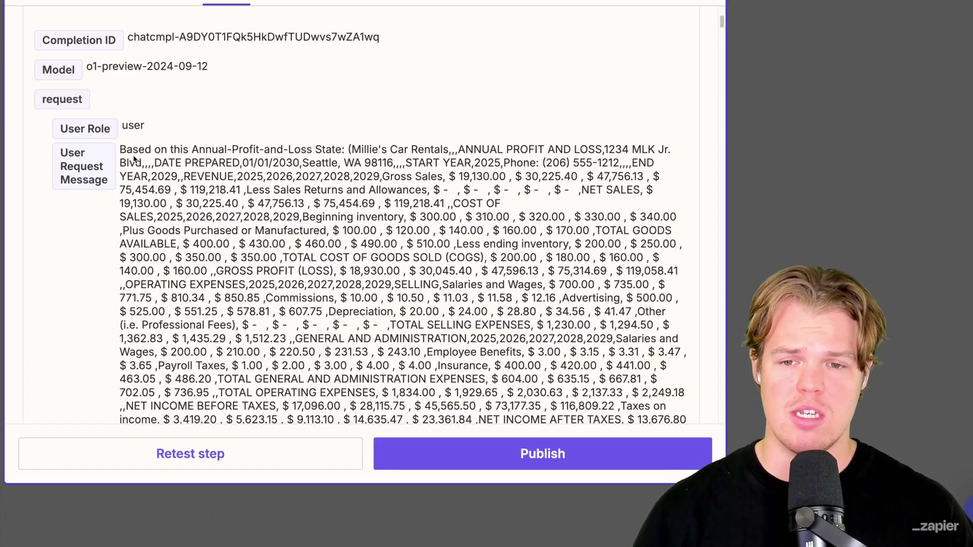
scroll(135, 159, "down", 1)
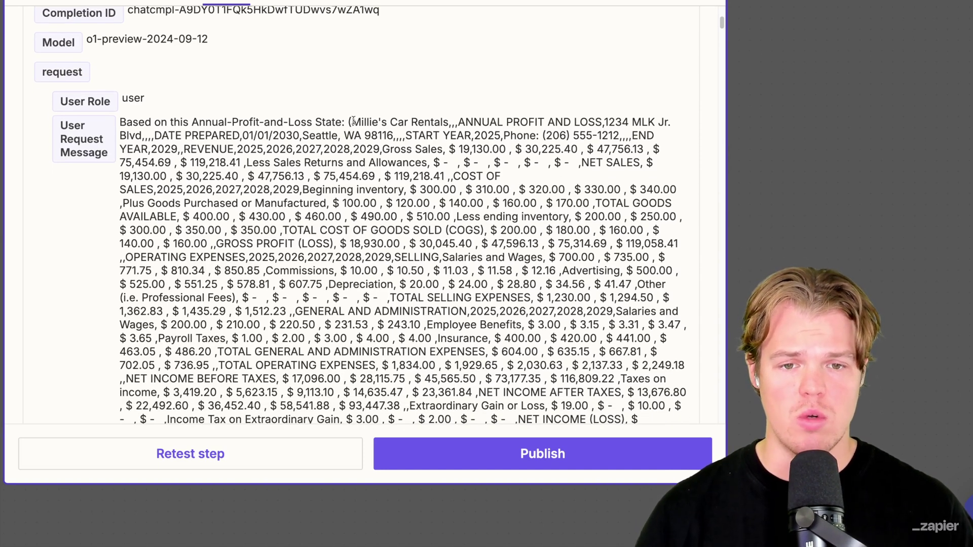
left_click_drag(353, 122, 409, 284)
scroll(409, 290, "down", 1)
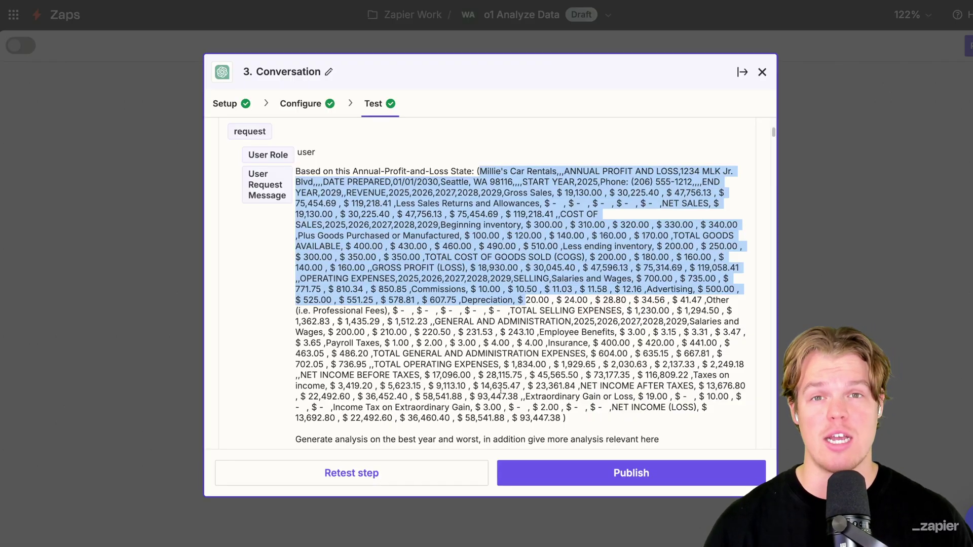
- Read through ChatGPT's full test reply, then close the Conversation step
scroll(507, 380, "down", 5)
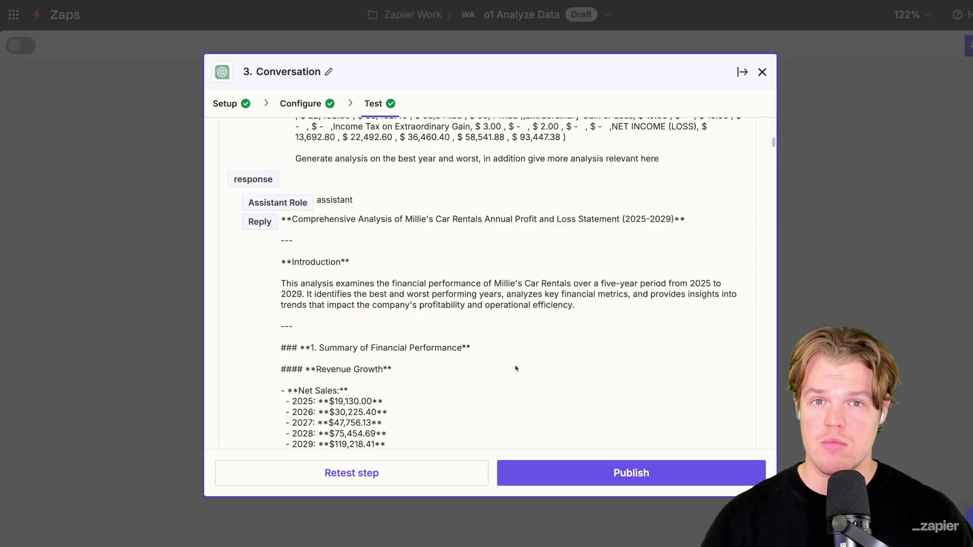
scroll(516, 368, "down", 3)
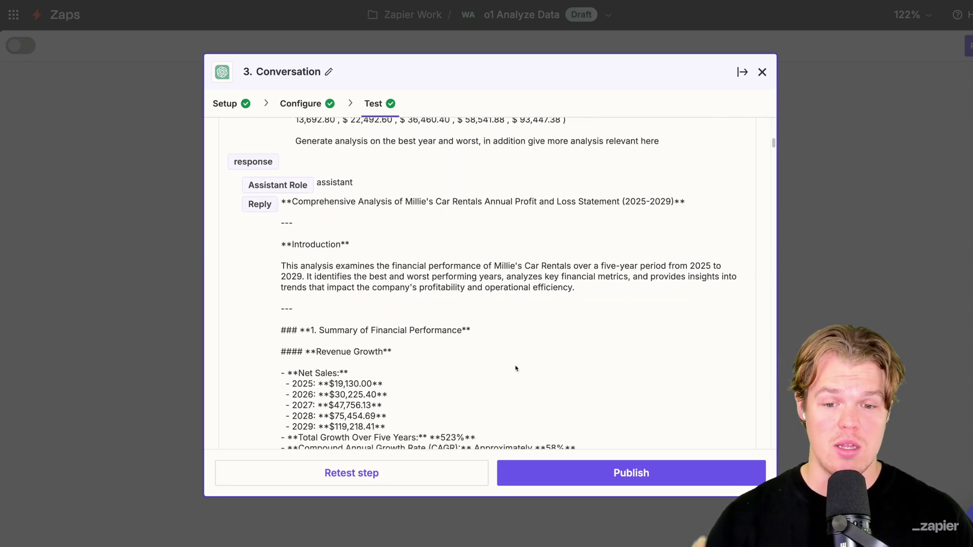
scroll(516, 369, "down", 7)
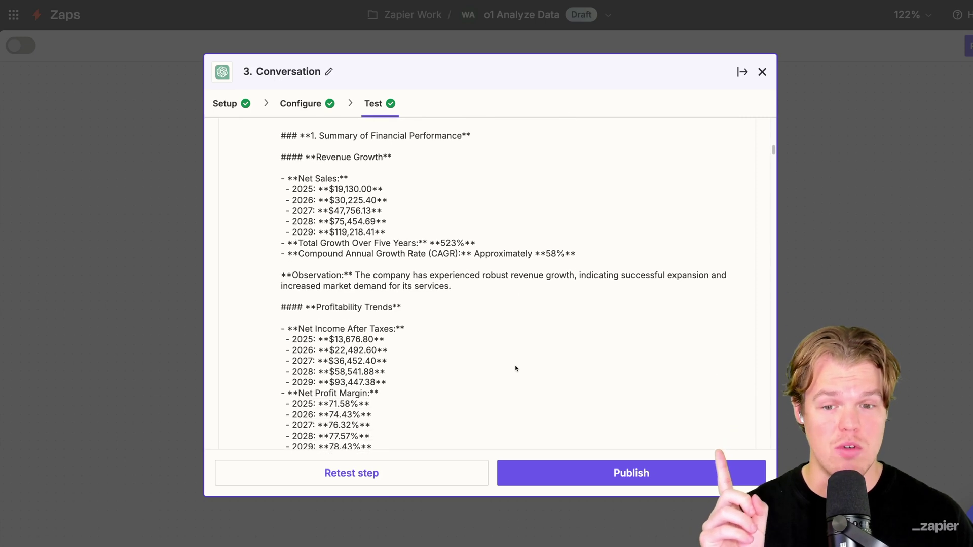
scroll(515, 368, "down", 6)
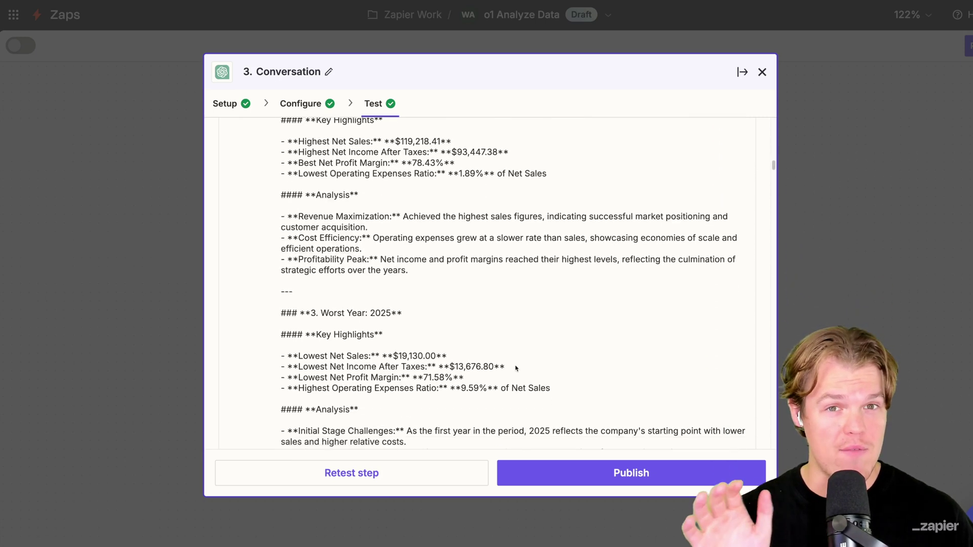
scroll(516, 368, "down", 6)
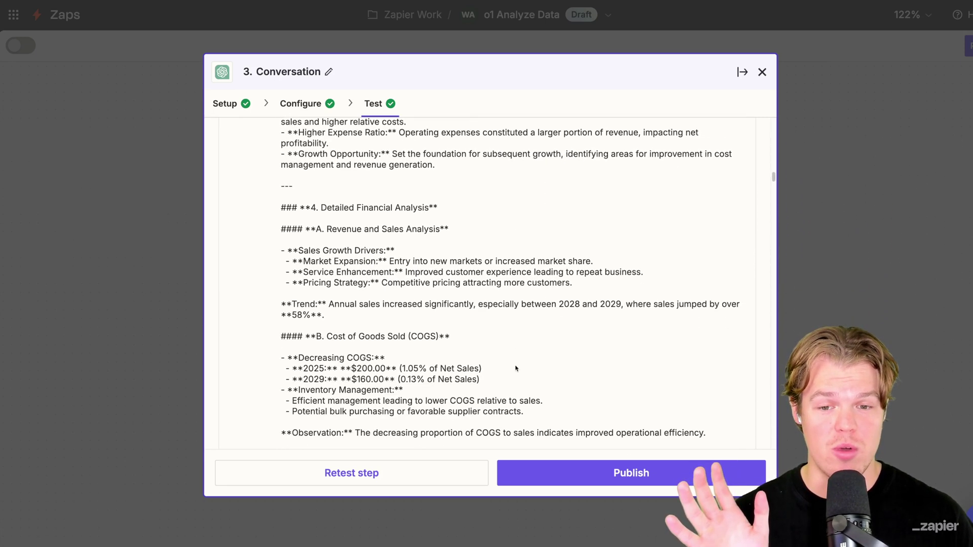
scroll(516, 369, "down", 6)
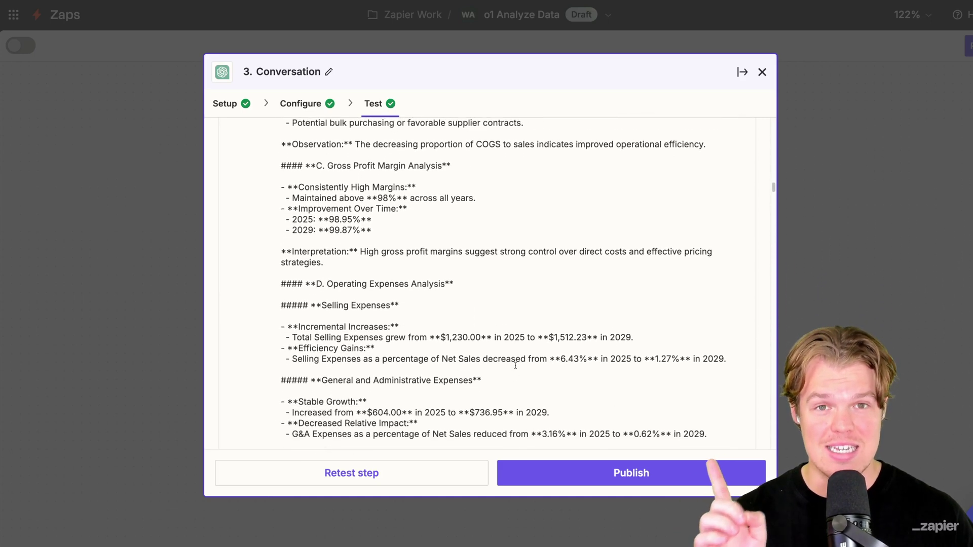
scroll(516, 368, "down", 12)
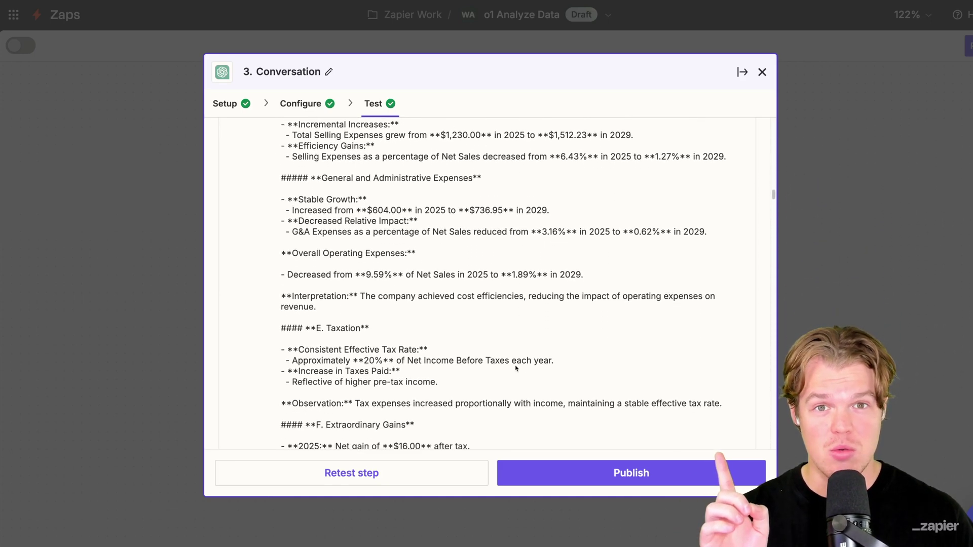
scroll(516, 368, "down", 5)
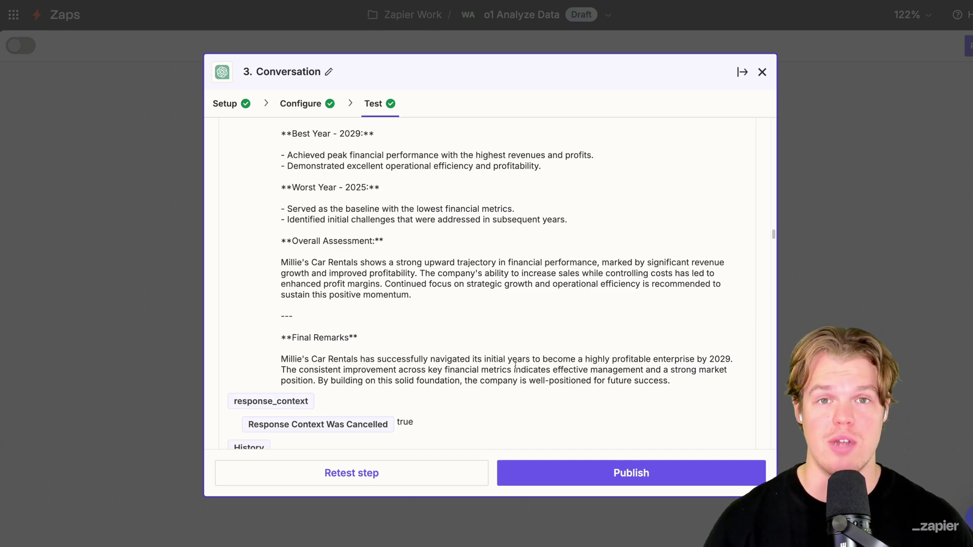
key("Escape")
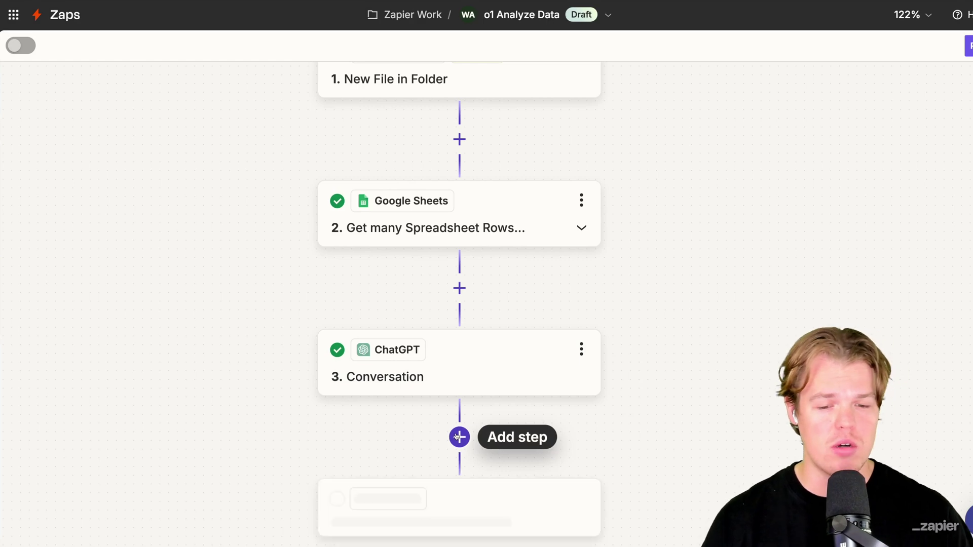
- Add a Google Docs 'Create Document from Text' step 4 below the ChatGPT step
left_click(459, 437)
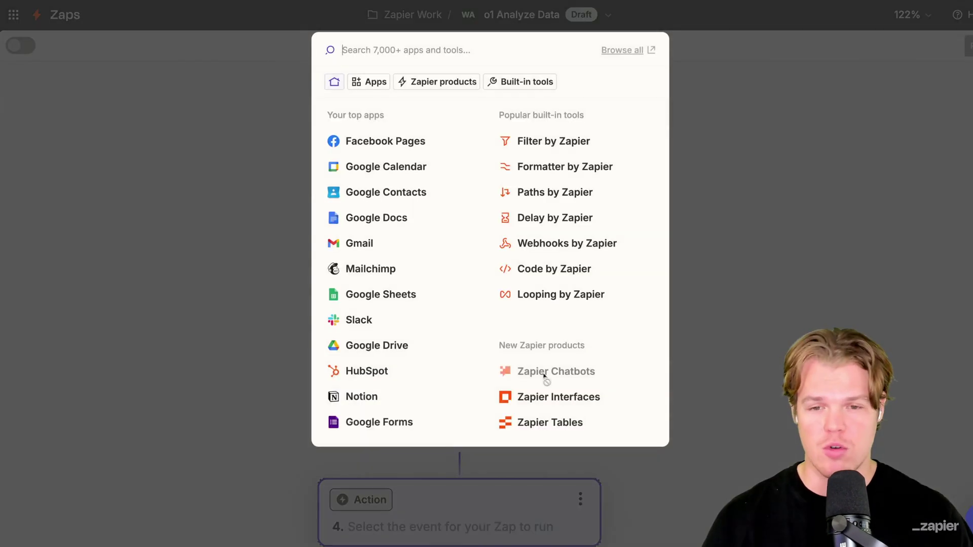
left_click(419, 224)
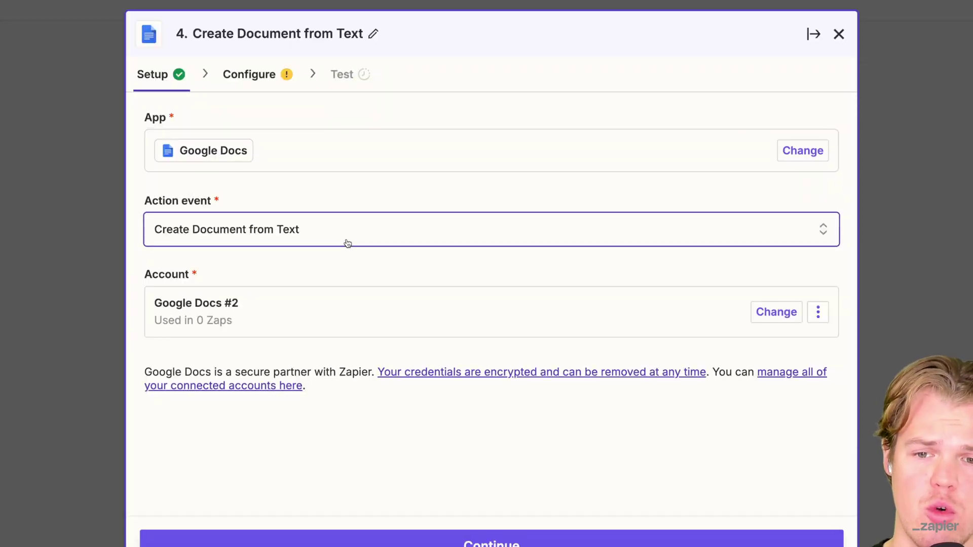
left_click(347, 242)
scroll(304, 385, "down", 3)
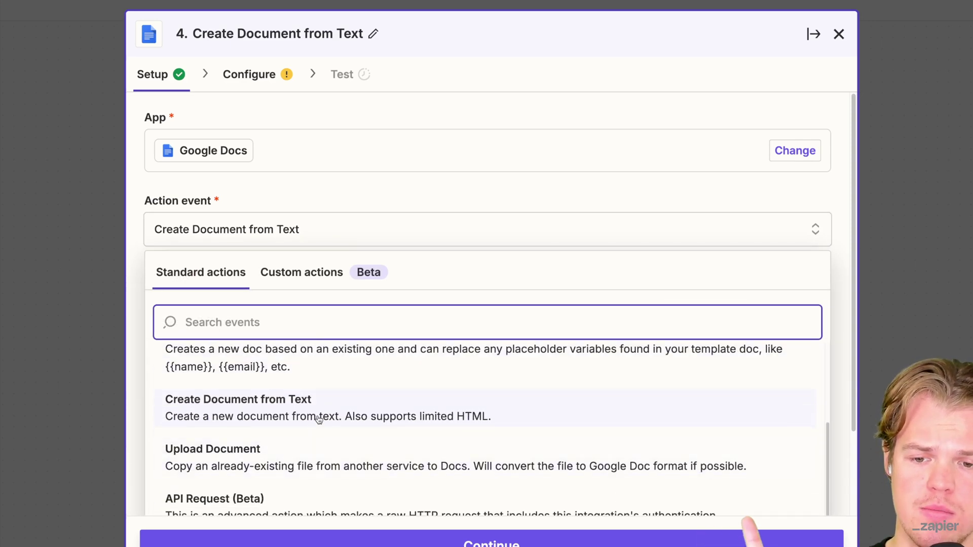
left_click(318, 419)
left_click(448, 544)
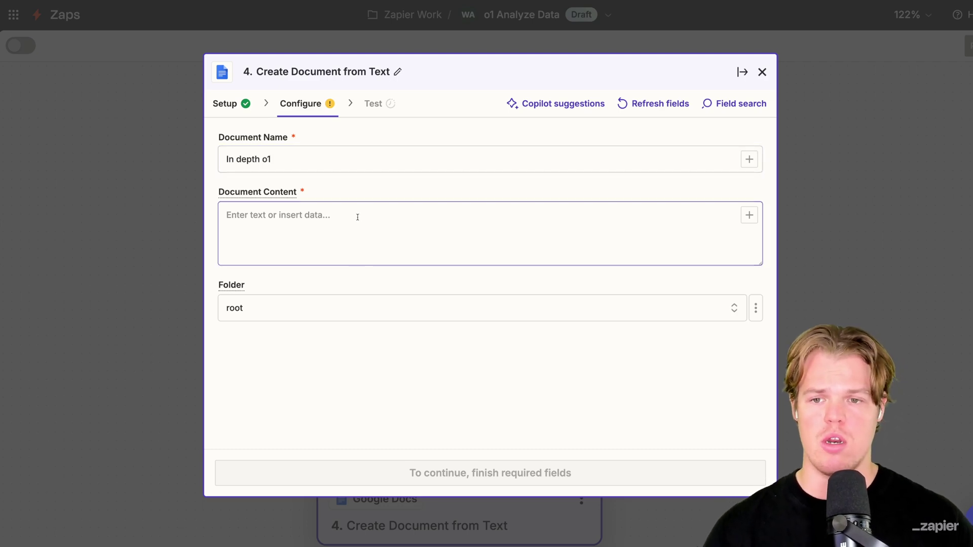
- Fill Document Content with the ChatGPT step's Reply field
left_click(754, 219)
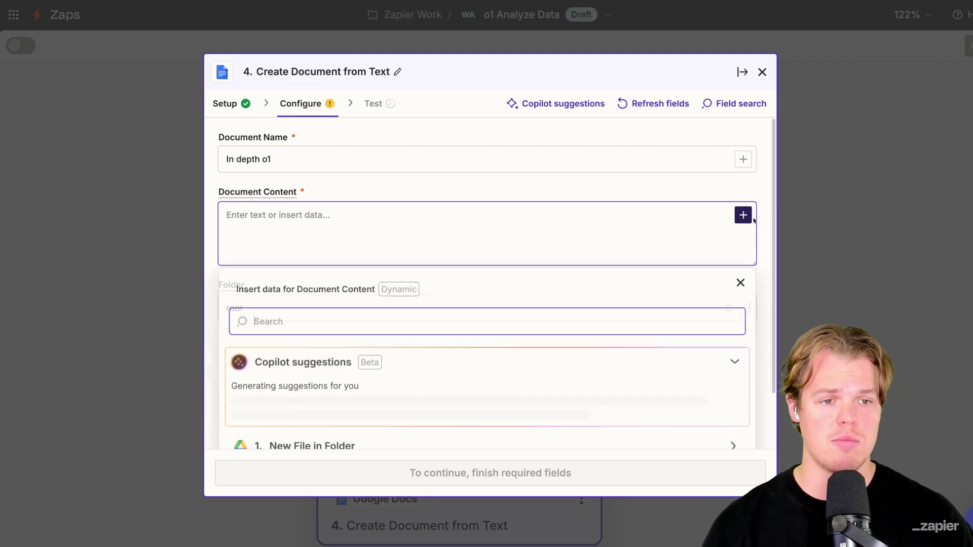
left_click(430, 429)
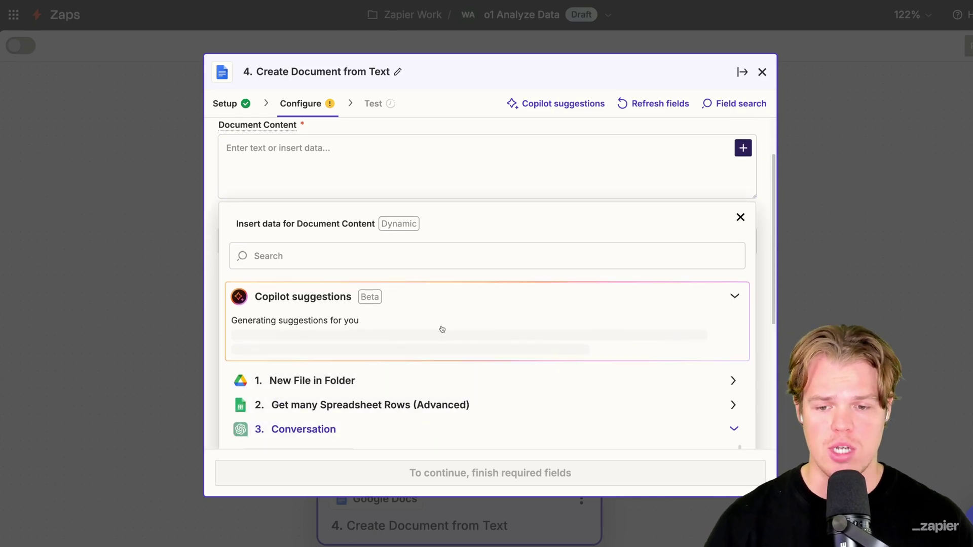
scroll(442, 330, "down", 5)
scroll(441, 330, "down", 3)
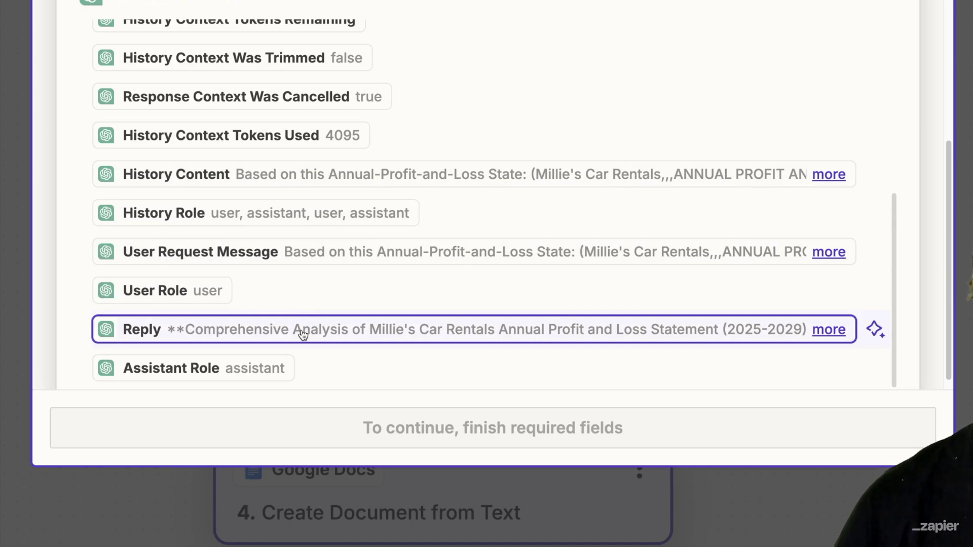
left_click(304, 335)
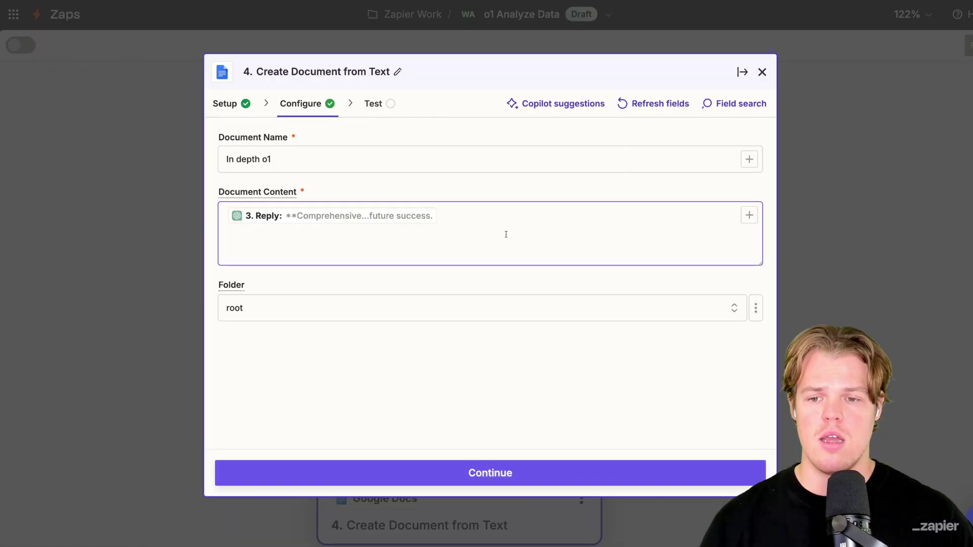
- Save the document to the Test Data folder and test the Google Docs step
left_click(480, 312)
left_click(408, 353)
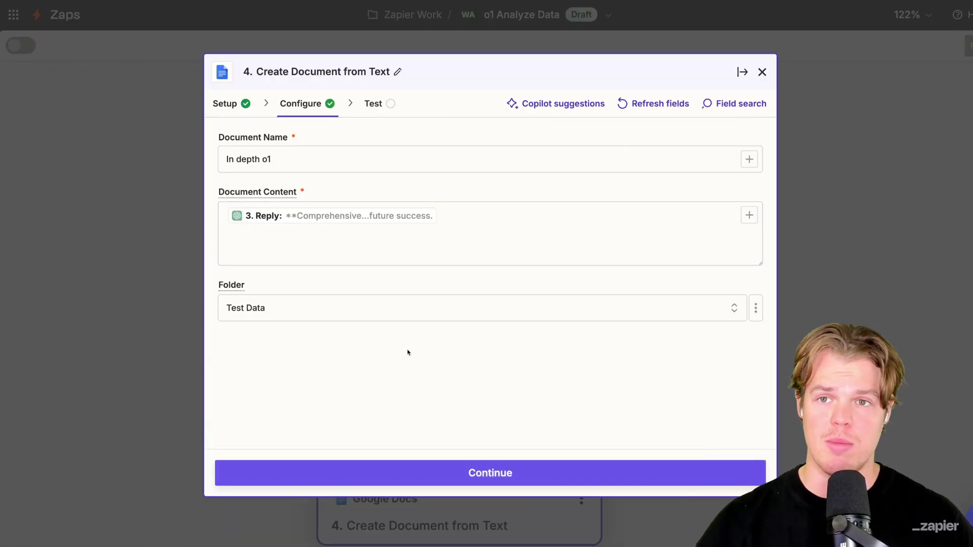
left_click(430, 467)
left_click(532, 462)
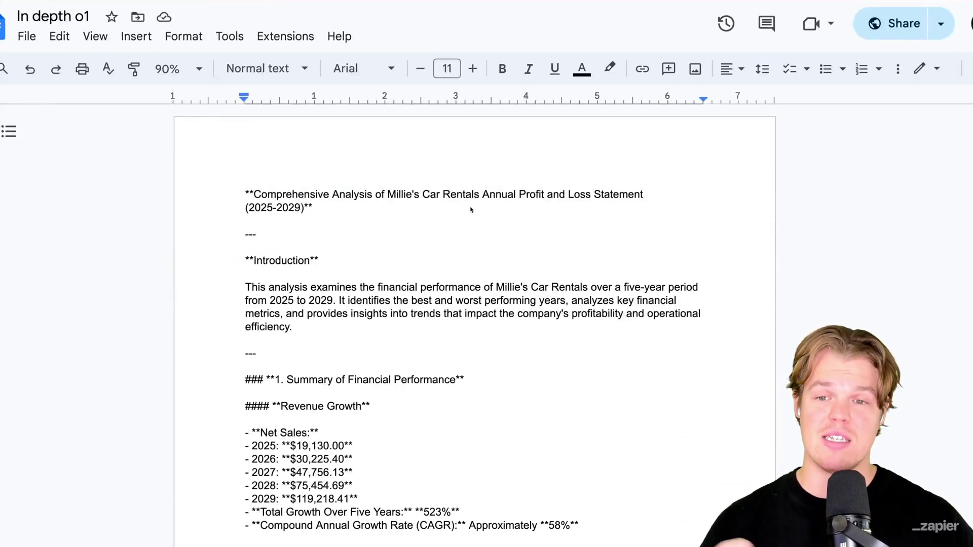
- Scroll through the 'In depth o1' document's analysis down to the Detailed Financial Analysis section
scroll(470, 209, "down", 20)
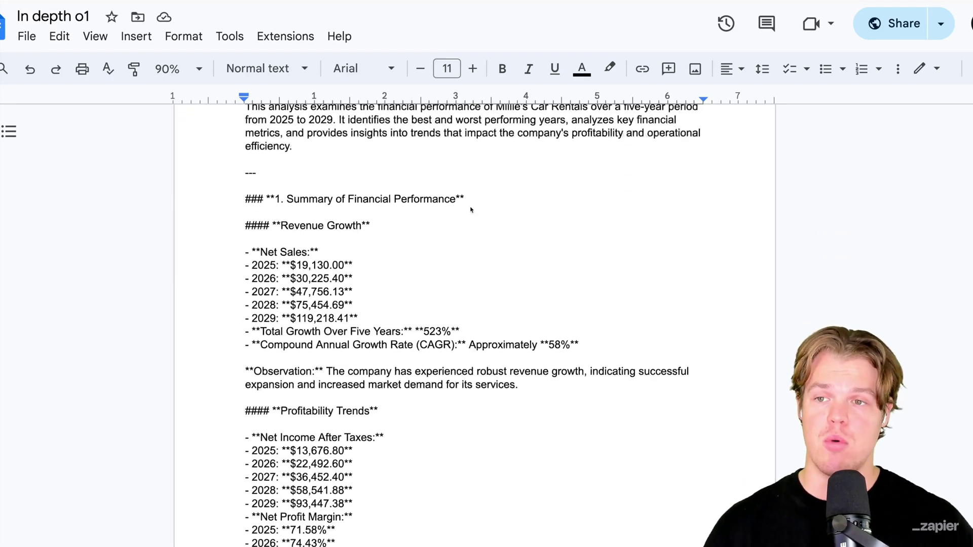
scroll(470, 210, "down", 10)
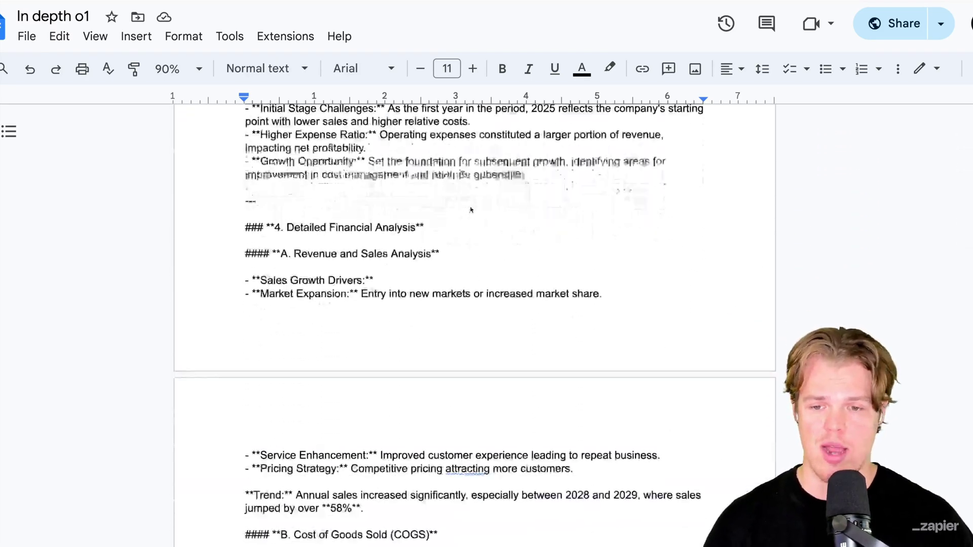